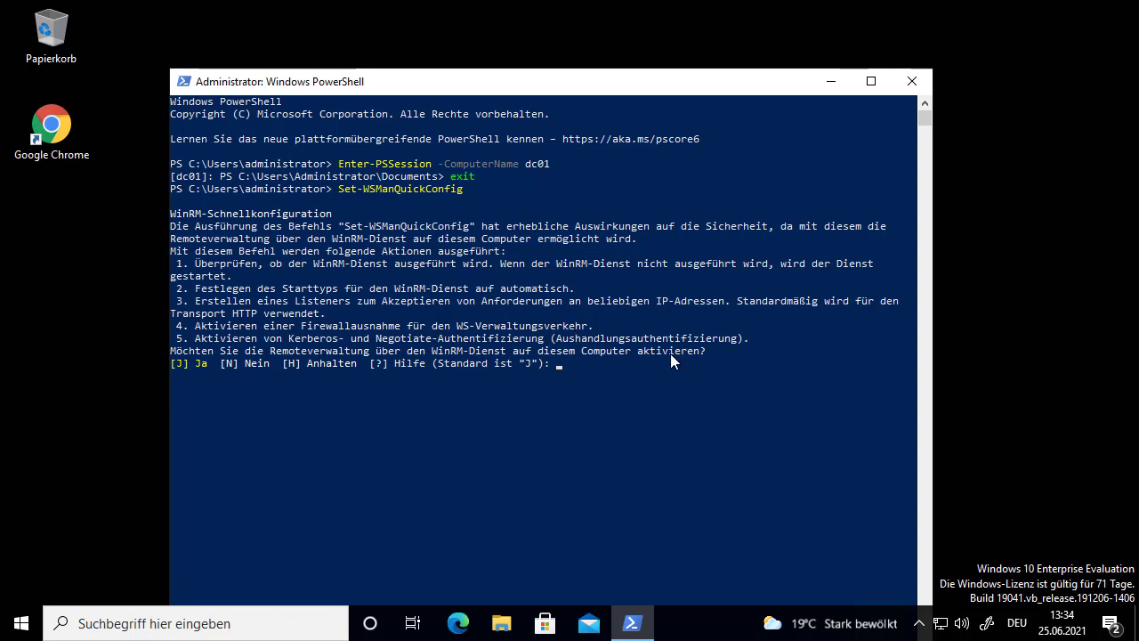
Answer n to decline the WinRM quick configuration on the client and move the PowerShell window higher on the desktop
left_click(616, 359)
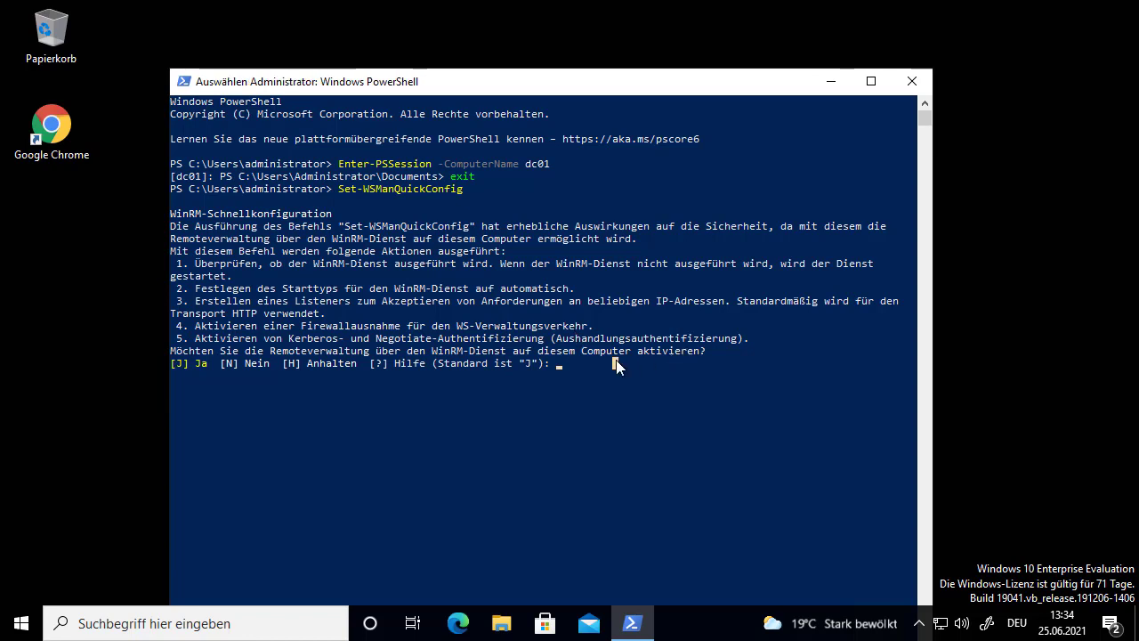
type("n")
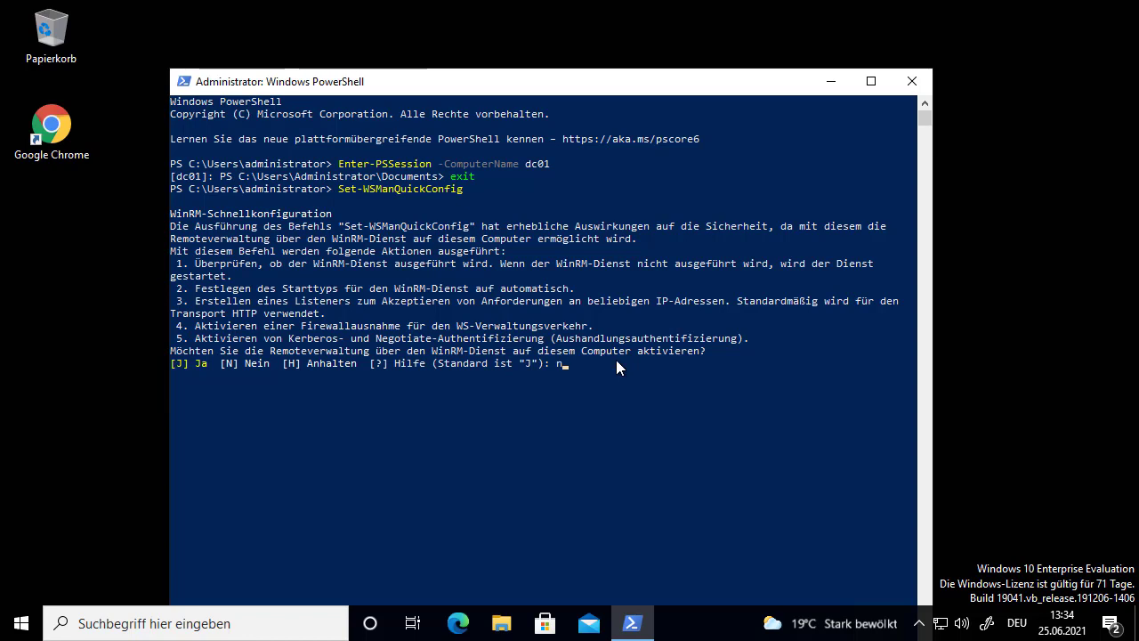
key("Return")
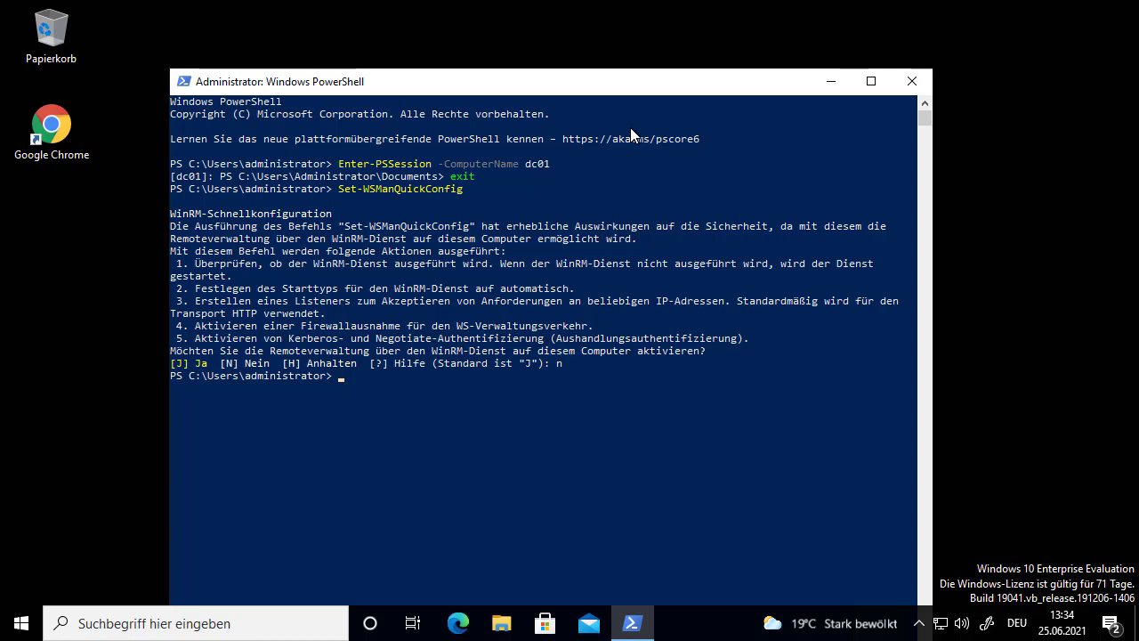
left_click_drag(633, 83, 633, 33)
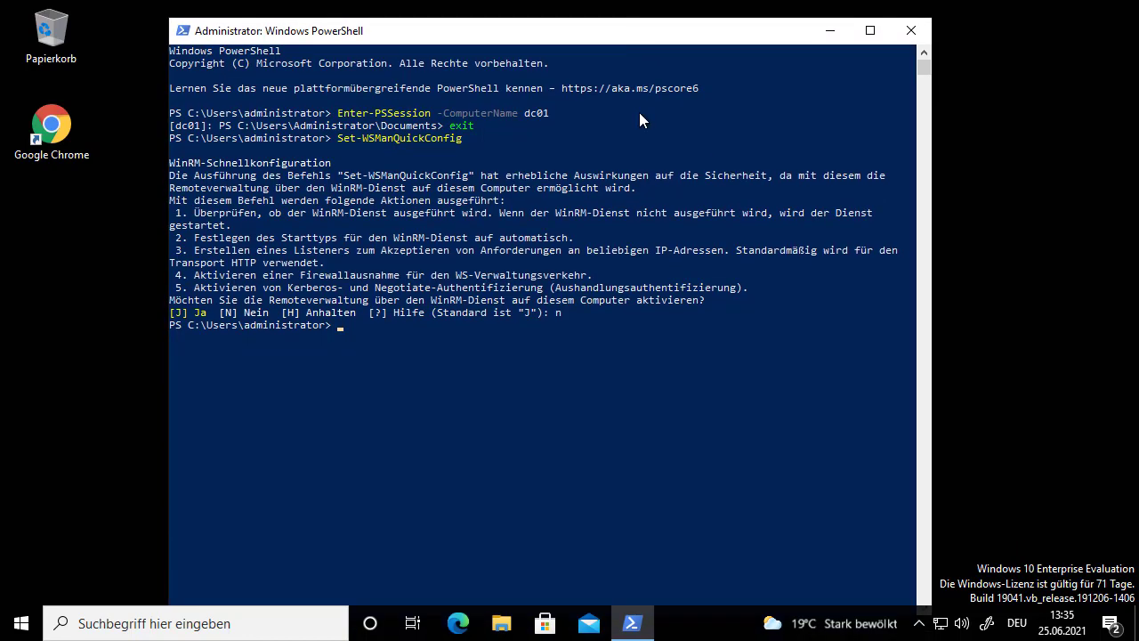
Switch from the CLIENT01 virtual machine to DC01 and minimize its PowerShell window
mouse_move(726, 3)
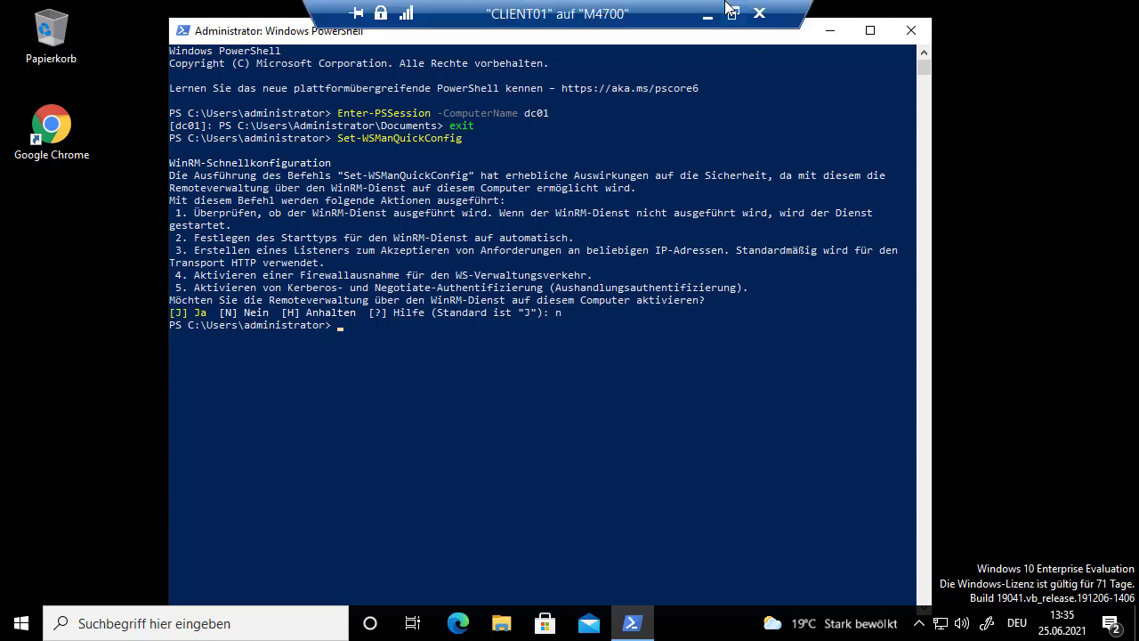
left_click(707, 16)
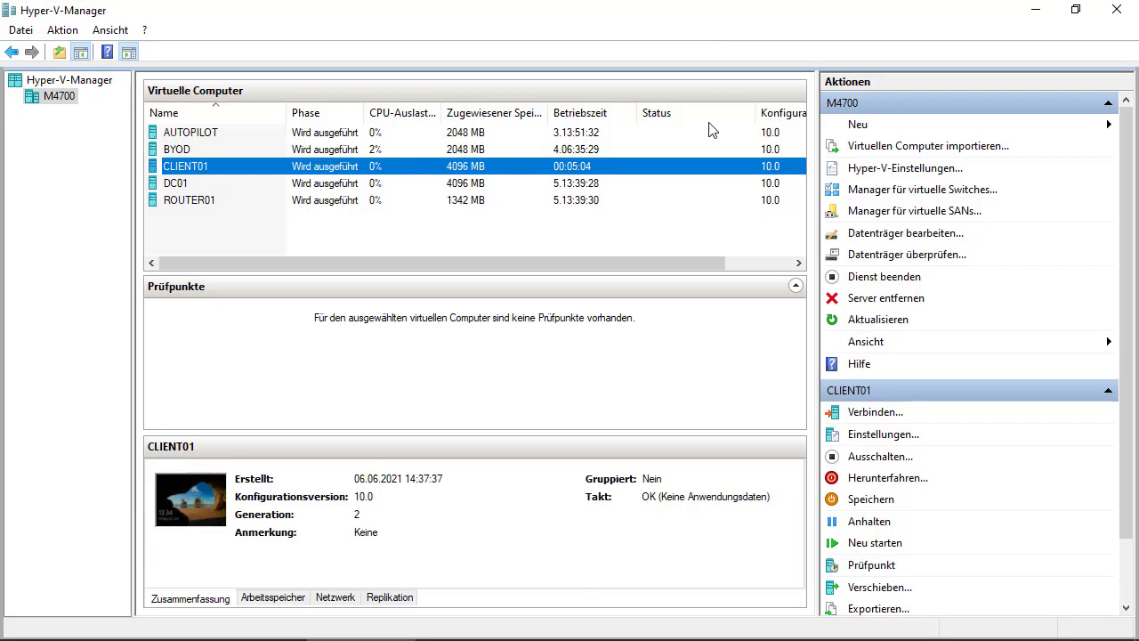
mouse_move(738, 631)
left_click(685, 627)
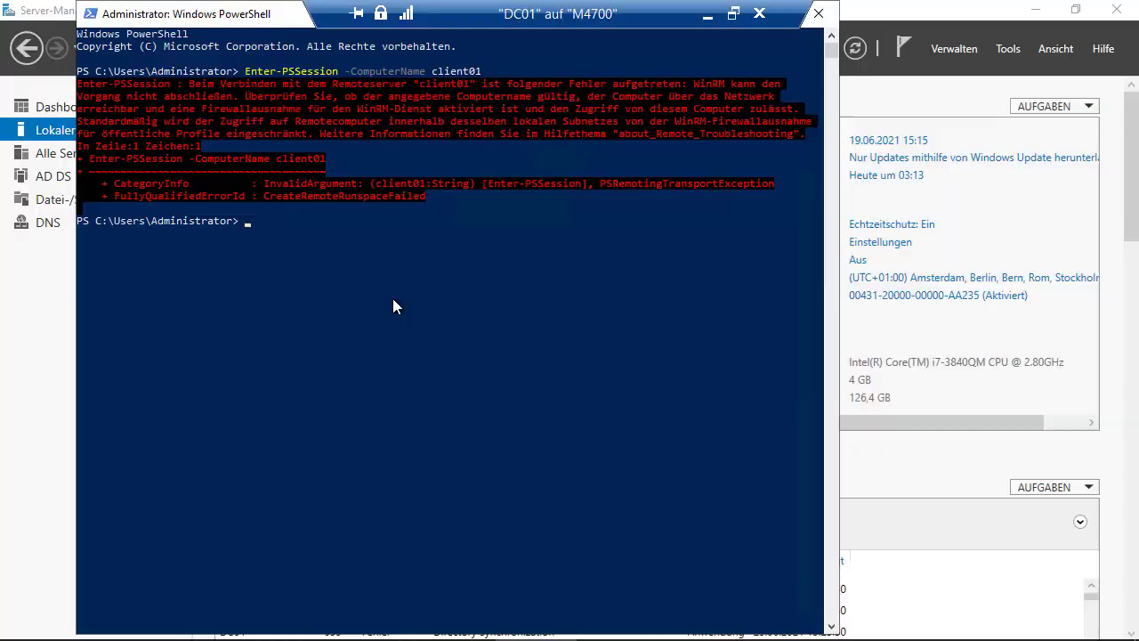
left_click_drag(240, 16, 327, 40)
left_click(822, 47)
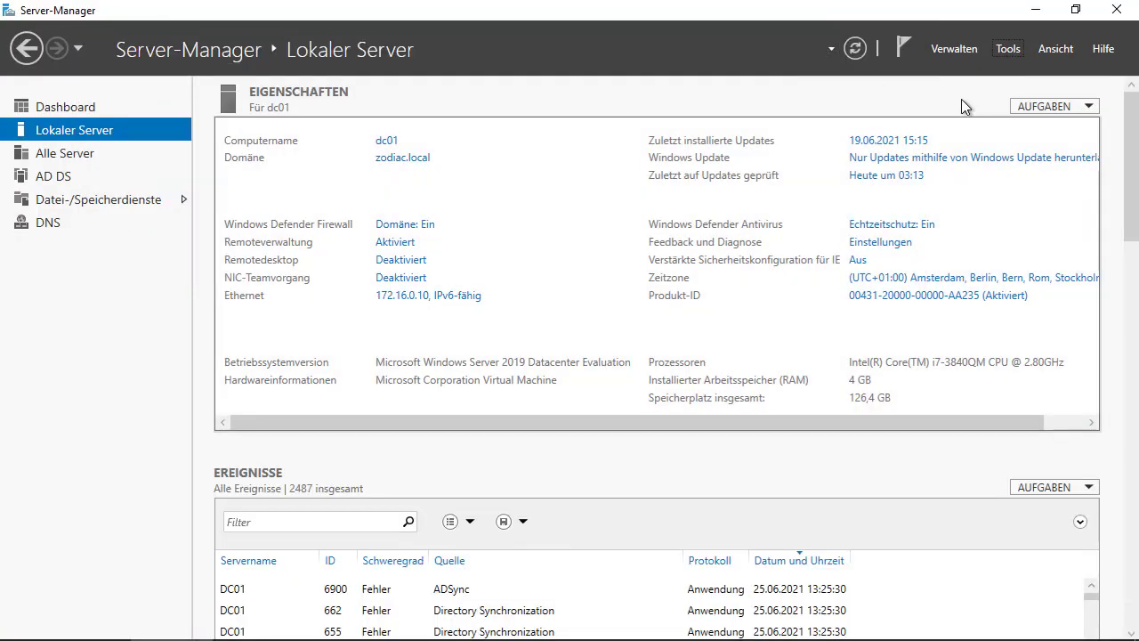
Check which computers are in Zuerich's Desktop organizational unit in Active Directory-Benutzer und -Computer, then minimize the console
left_click(624, 625)
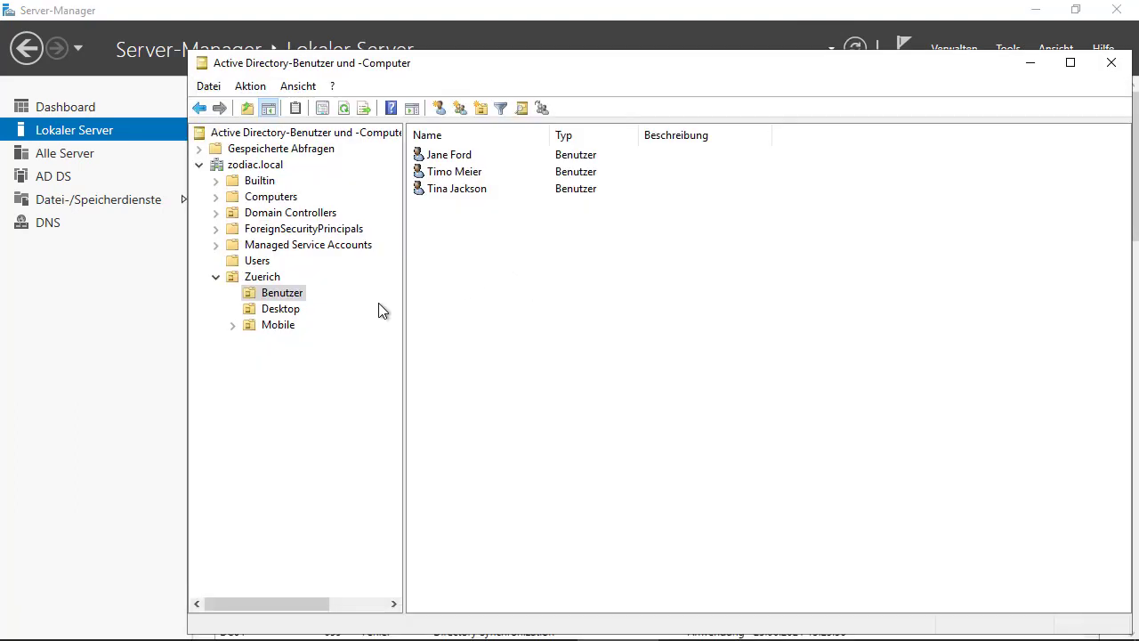
left_click(288, 312)
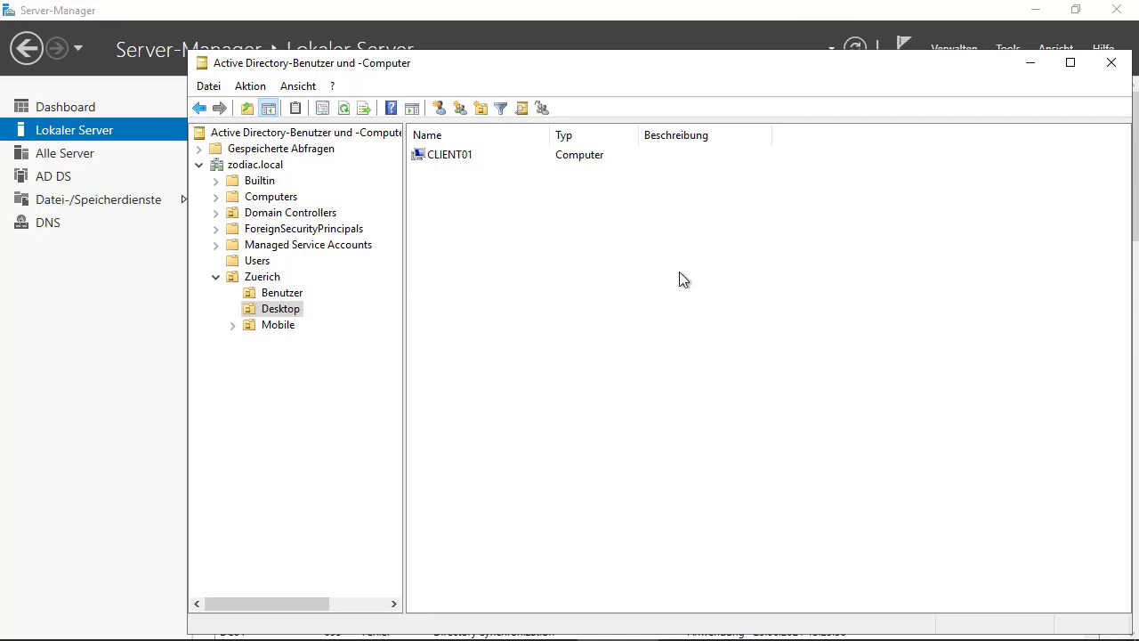
left_click(1030, 62)
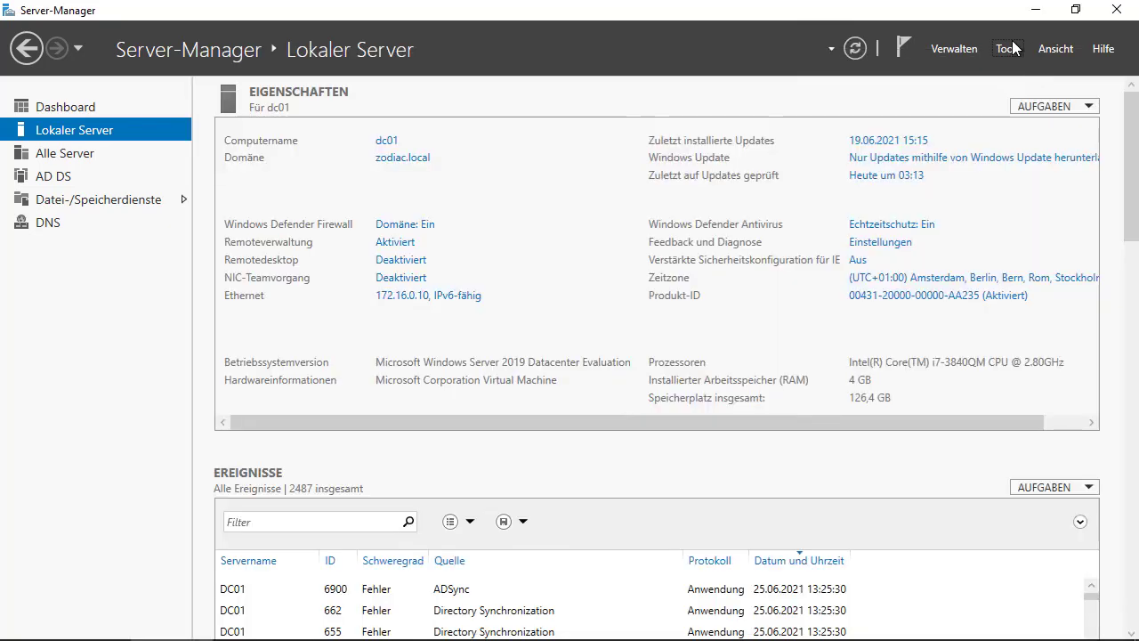
Open Gruppenrichtlinienverwaltung and create a group policy object named "WinRM Settings" in zodiac.local without a starter object
left_click(1009, 49)
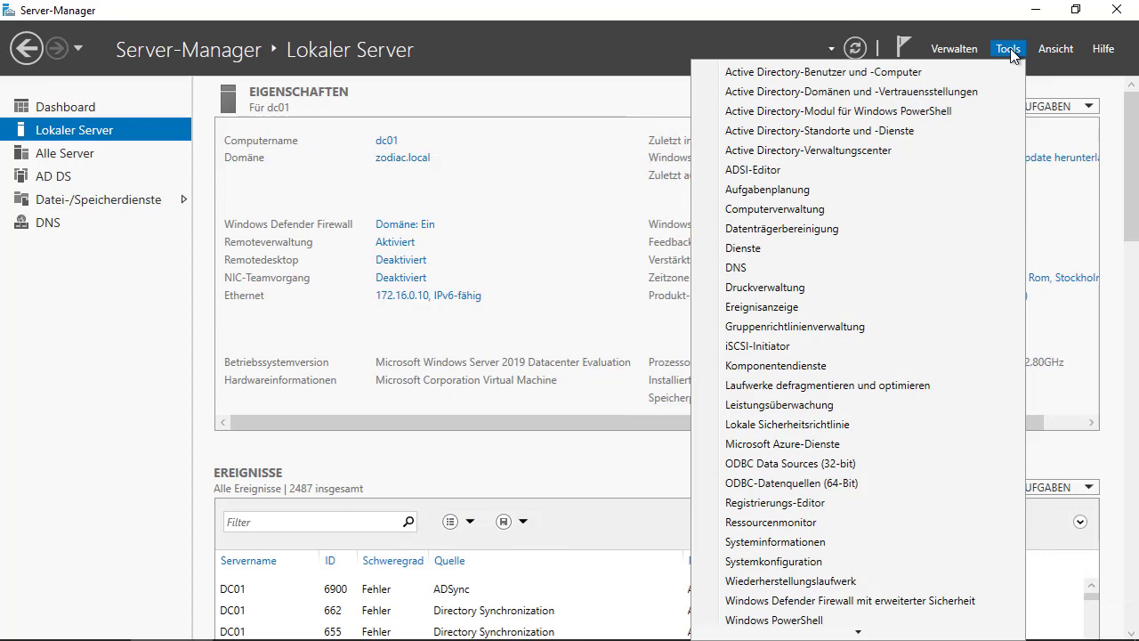
left_click(753, 328)
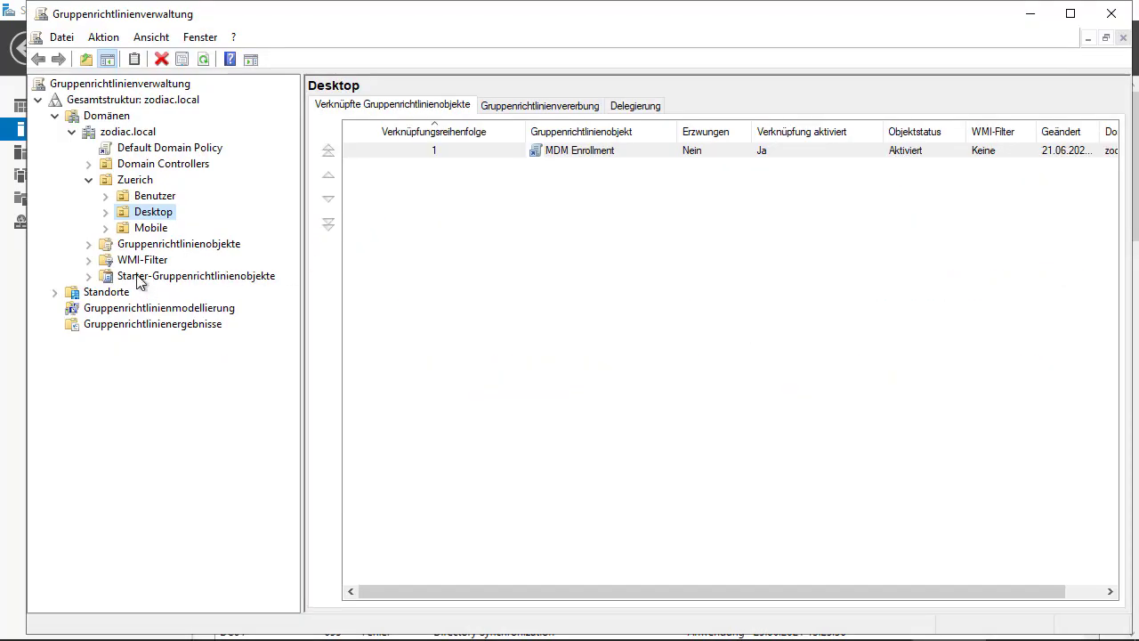
left_click(88, 244)
right_click(178, 243)
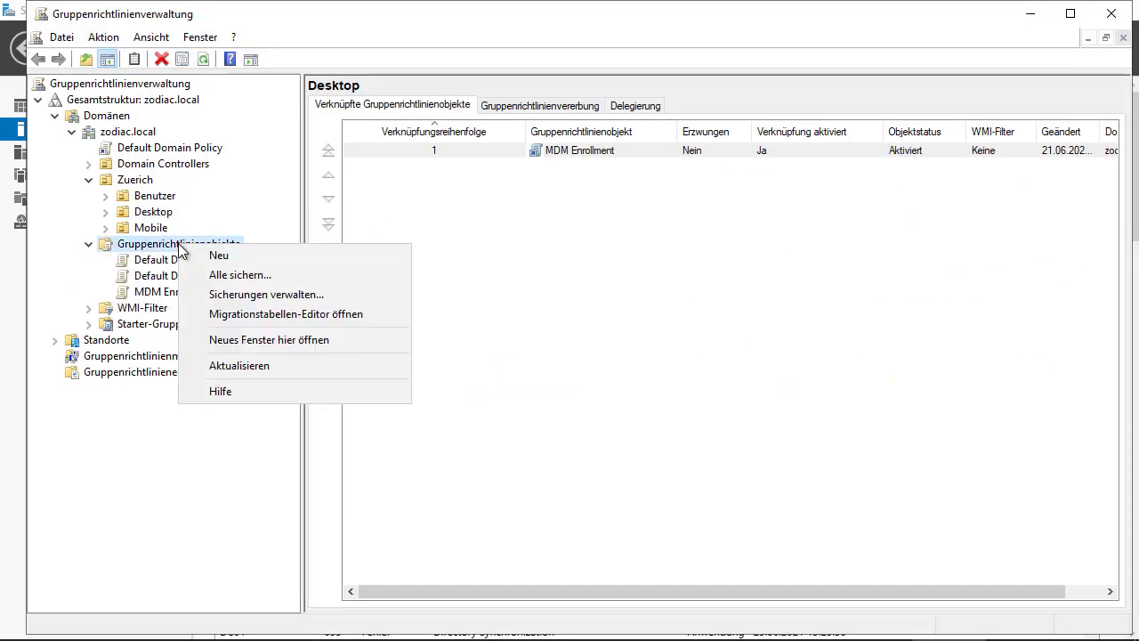
left_click(250, 259)
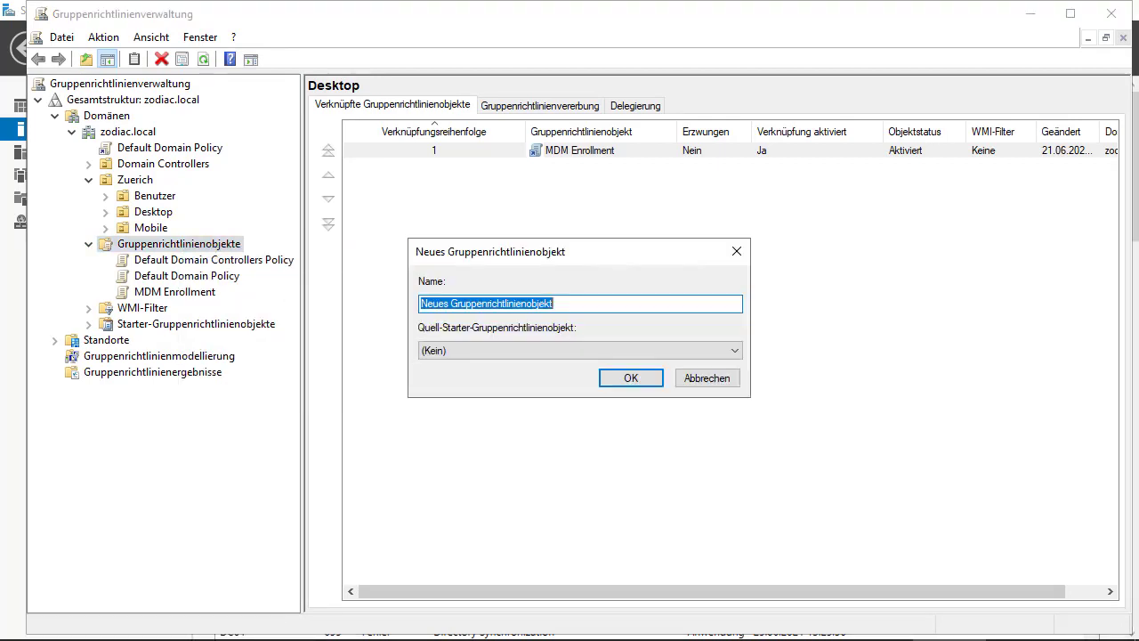
type("WinRM")
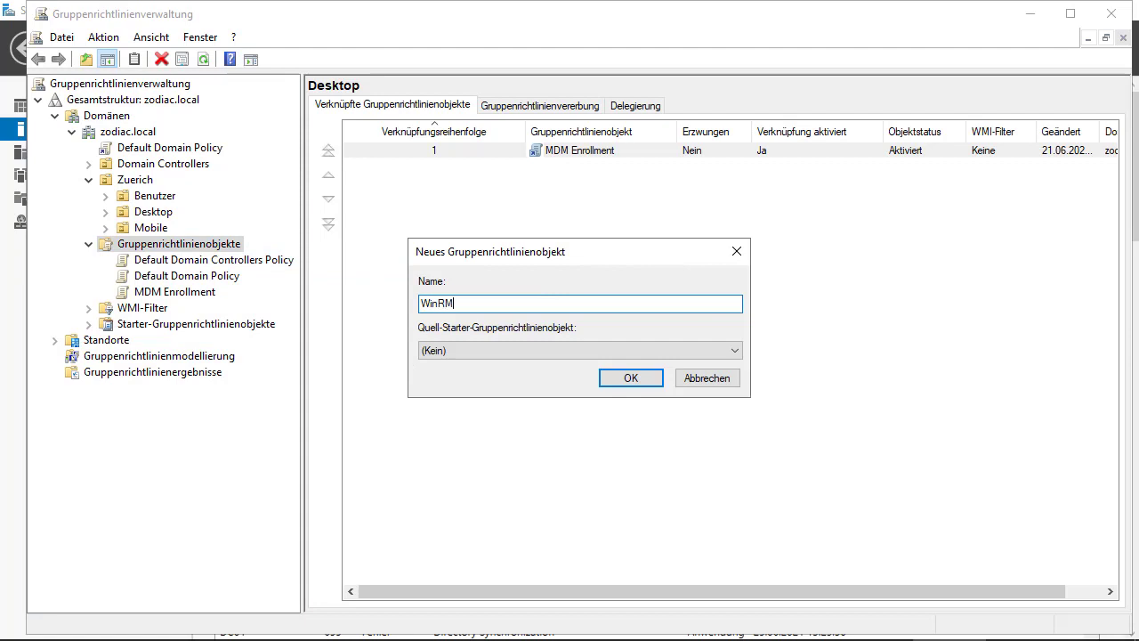
type(" Settings")
key("Return")
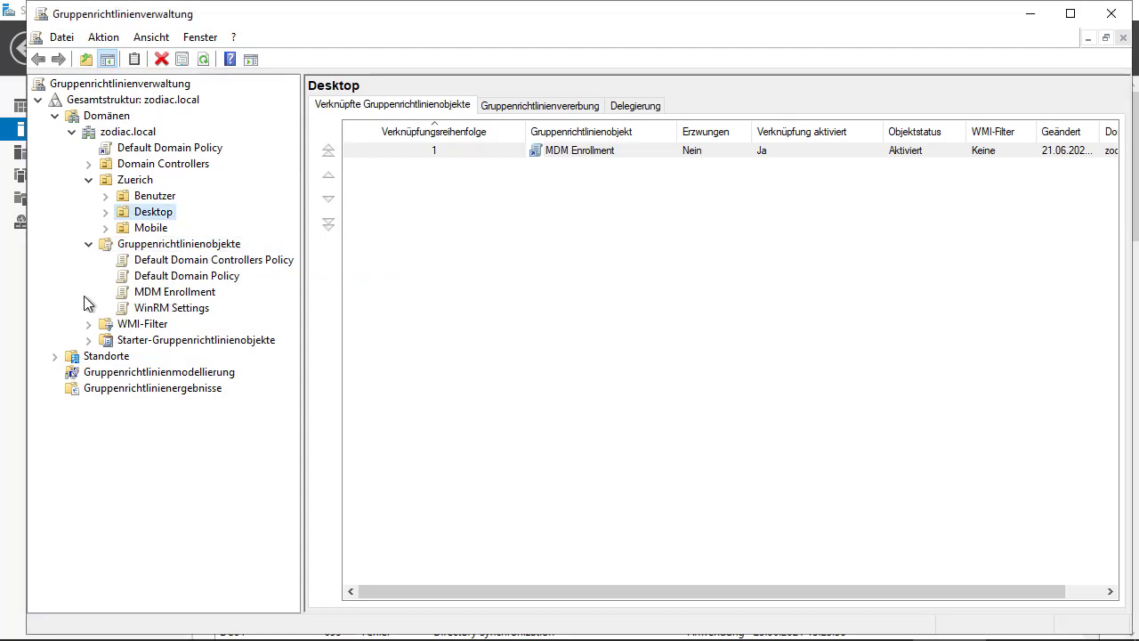
Open the WinRM Settings policy object for editing in a maximized editor with a wider tree pane
right_click(178, 309)
left_click(278, 320)
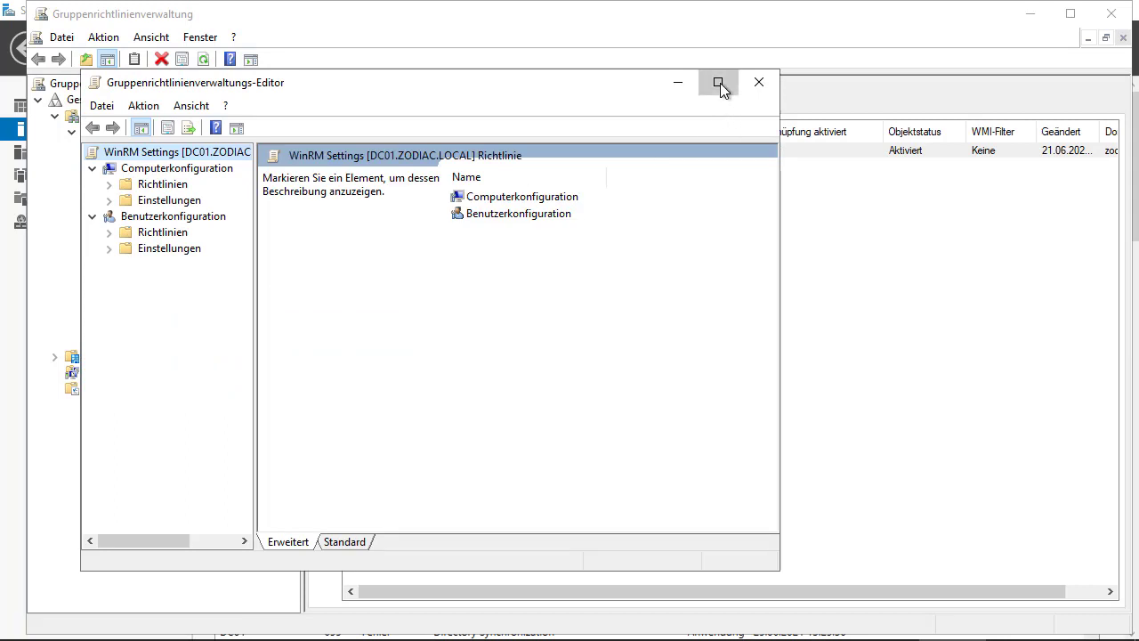
left_click(718, 82)
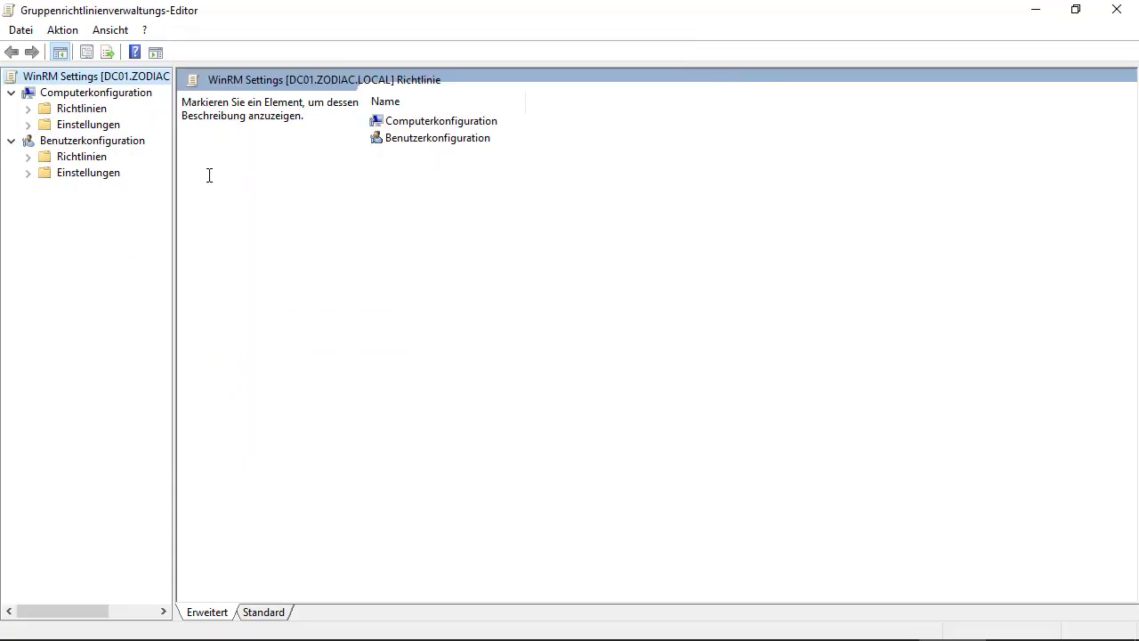
left_click_drag(173, 168, 215, 169)
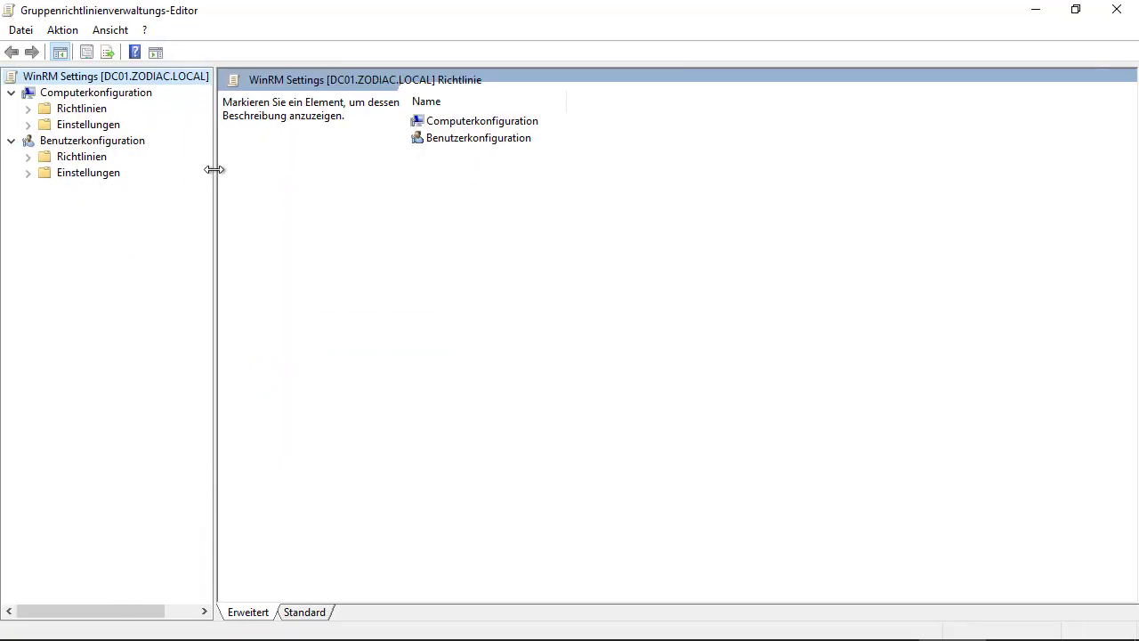
Show the WinRM-Dienst policies within Computerkonfiguration, Richtlinien, Administrative Vorlagen, Windows-Komponenten, Windows-Remoteverwaltung
left_click(28, 108)
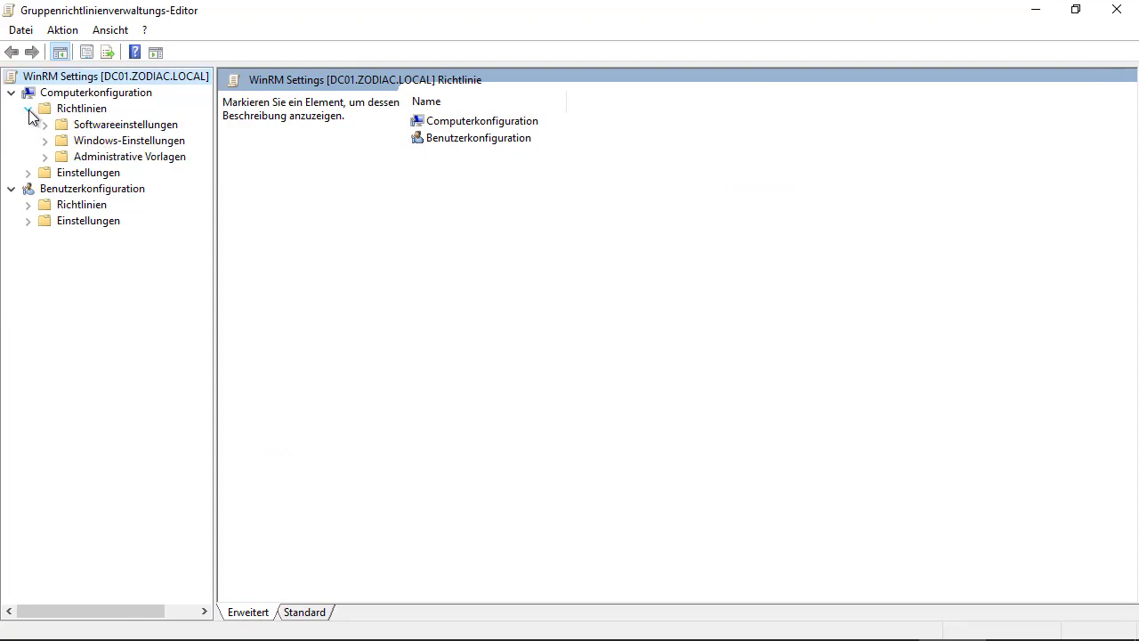
left_click(44, 155)
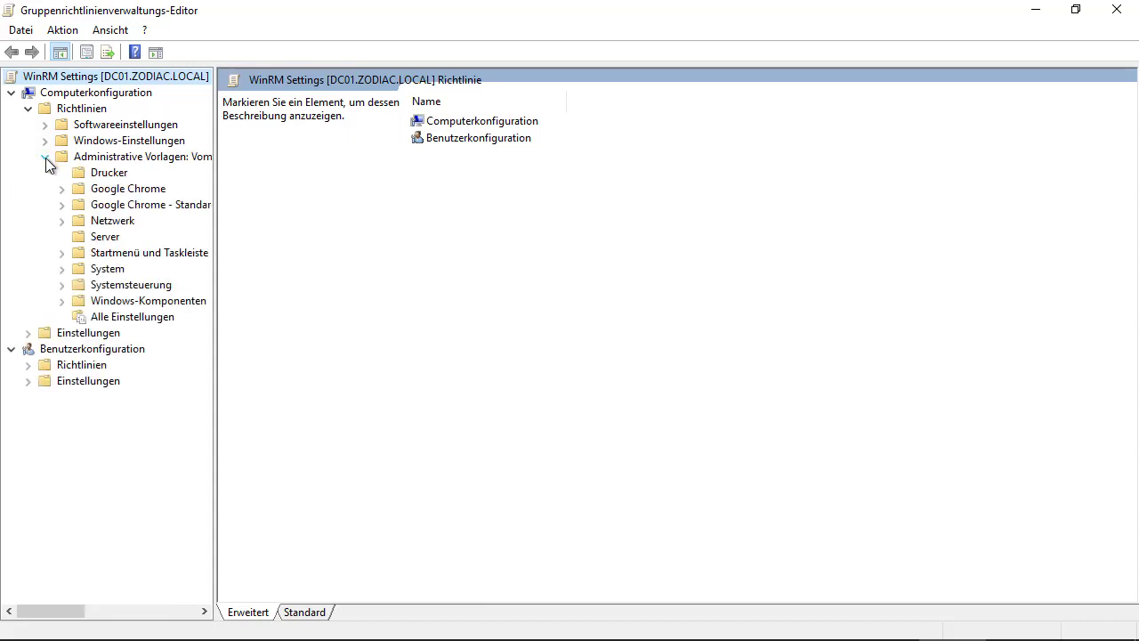
left_click(61, 301)
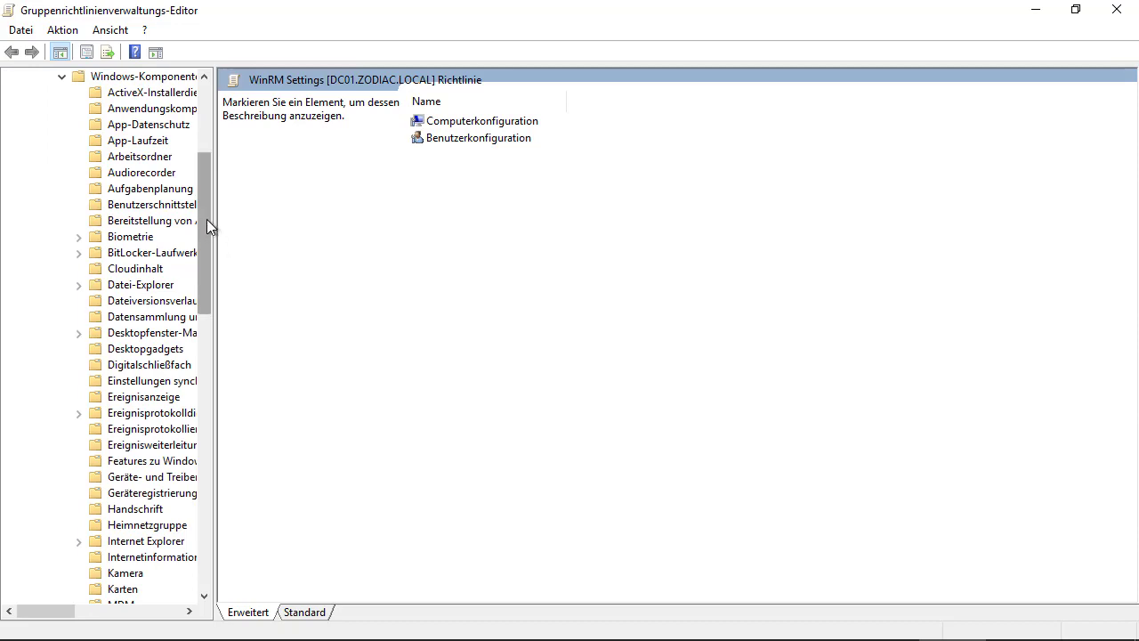
left_click_drag(208, 222, 322, 330)
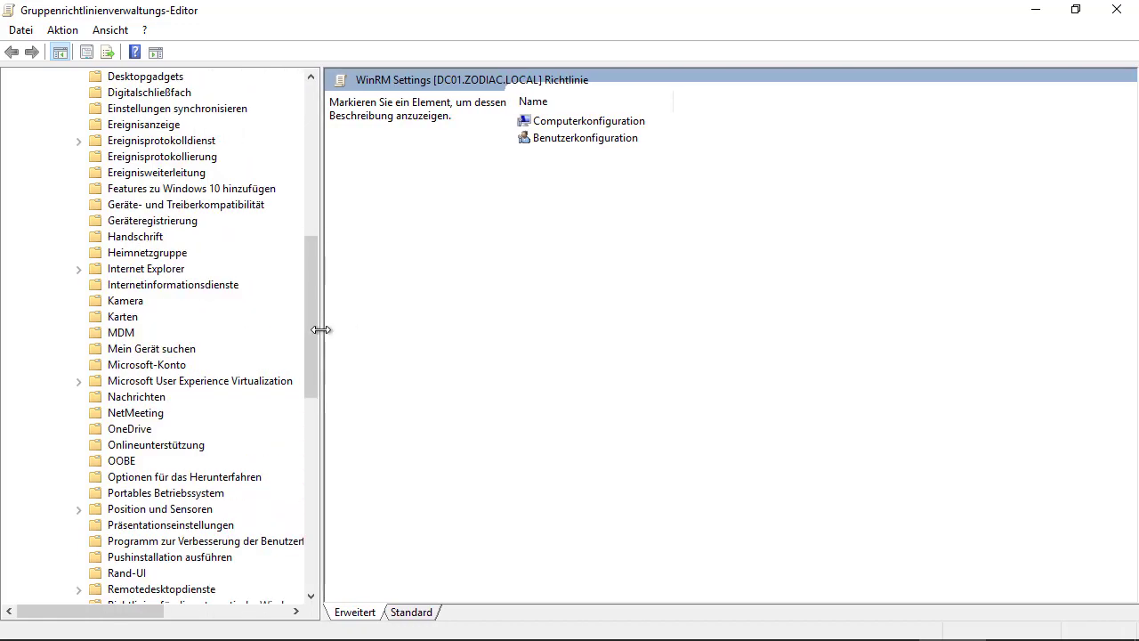
left_click_drag(315, 304, 320, 464)
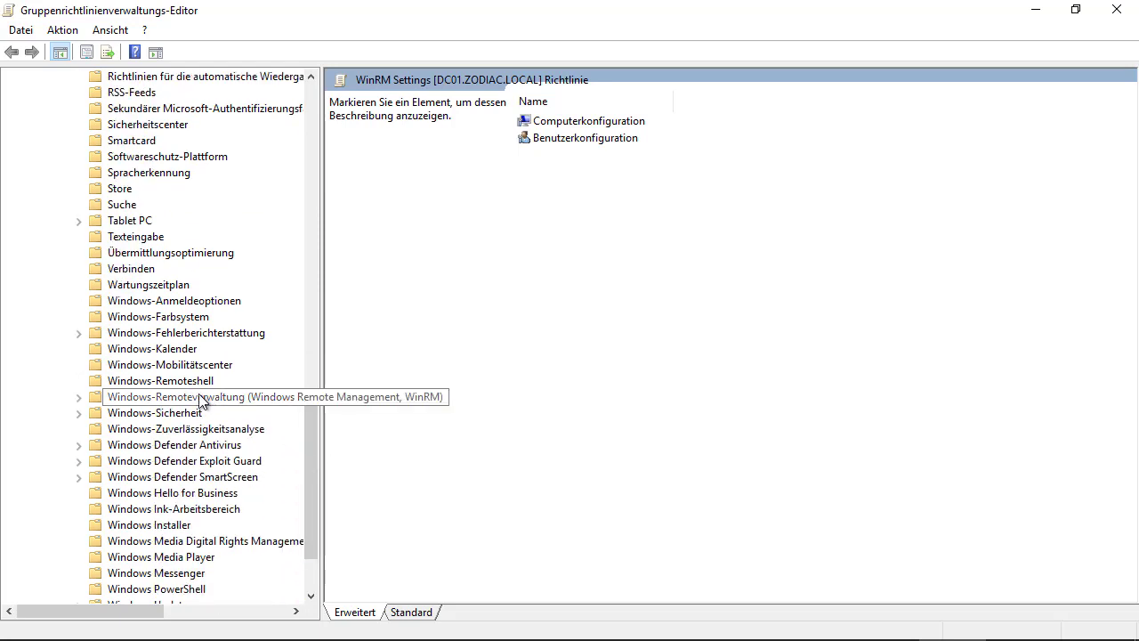
left_click(189, 400)
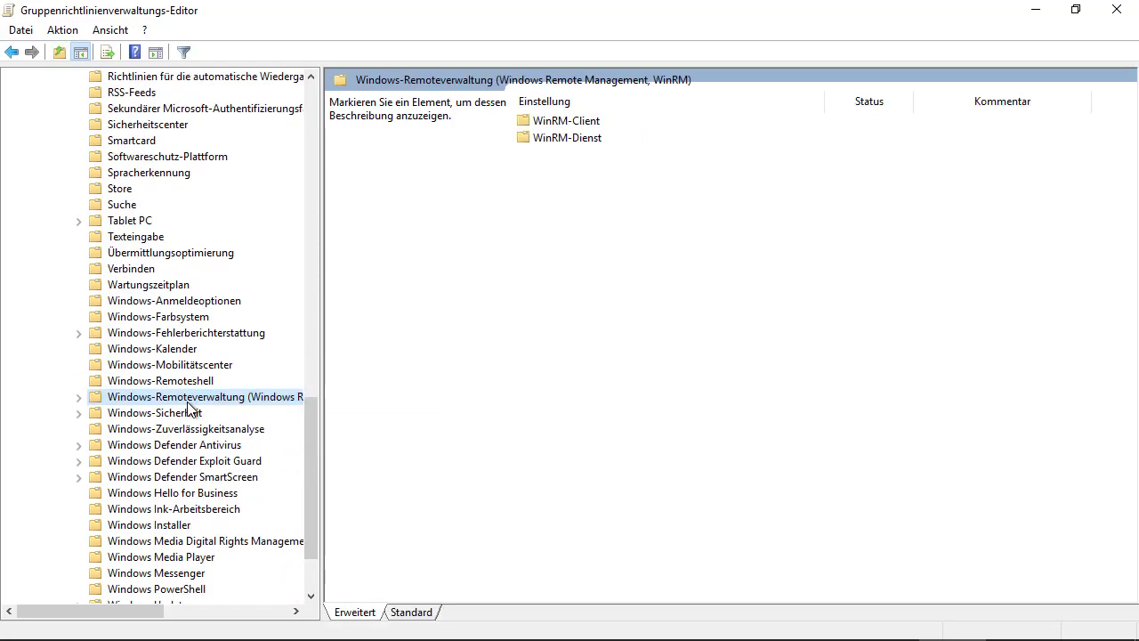
double_click(566, 138)
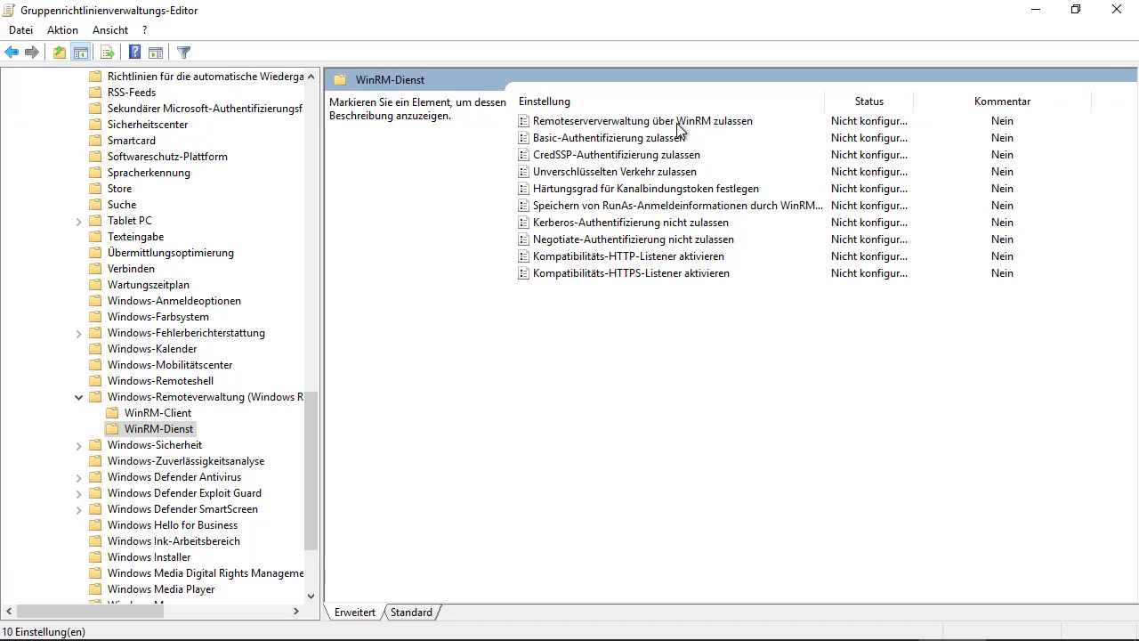
Enable the policy "Remoteserververwaltung über WinRM zulassen" with both the IPv4 and IPv6 filters set to *
double_click(678, 130)
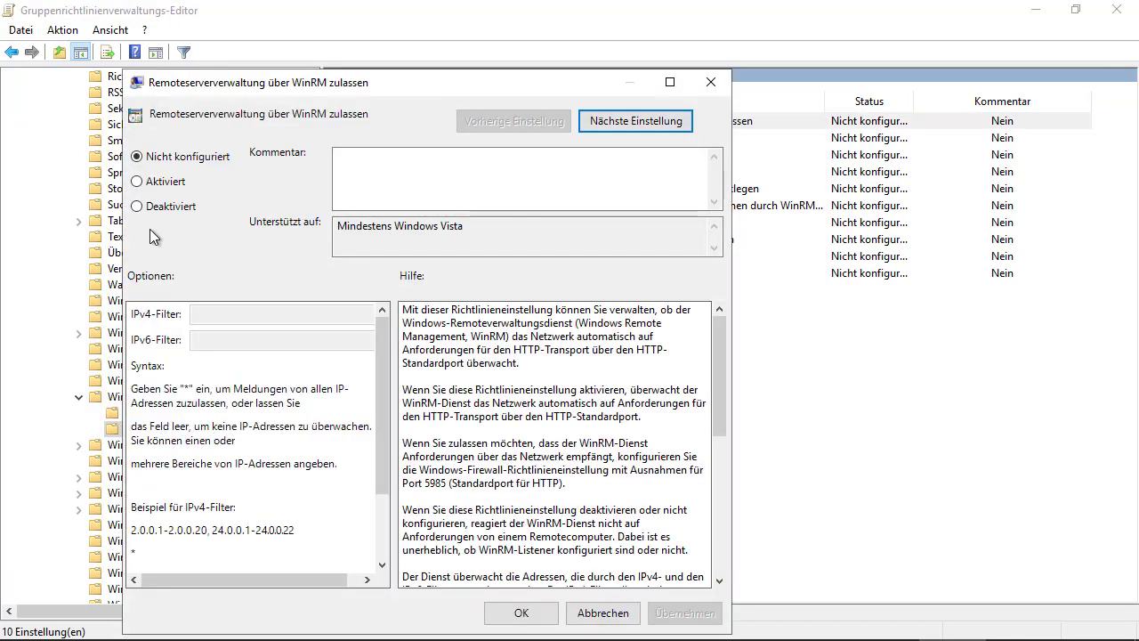
left_click(138, 182)
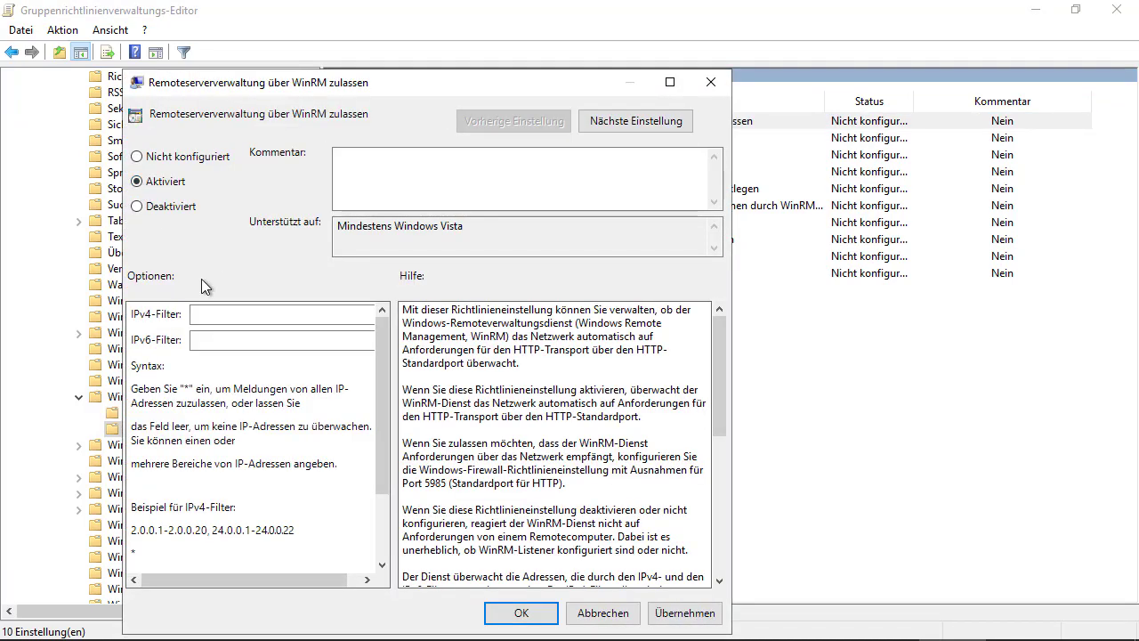
left_click(243, 313)
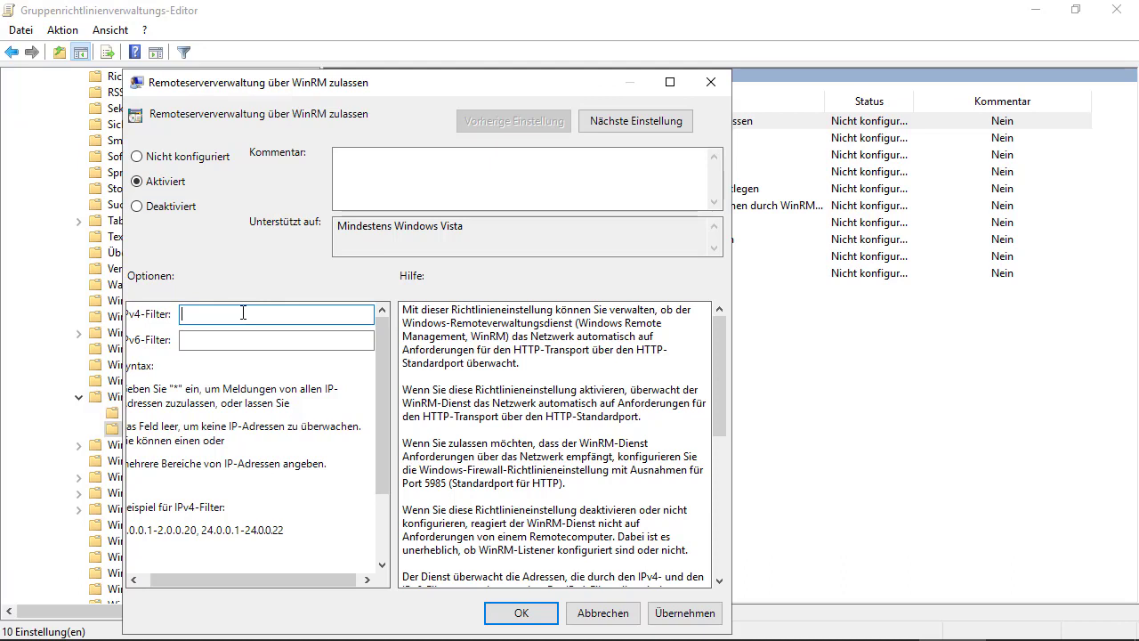
type("*")
left_click(214, 338)
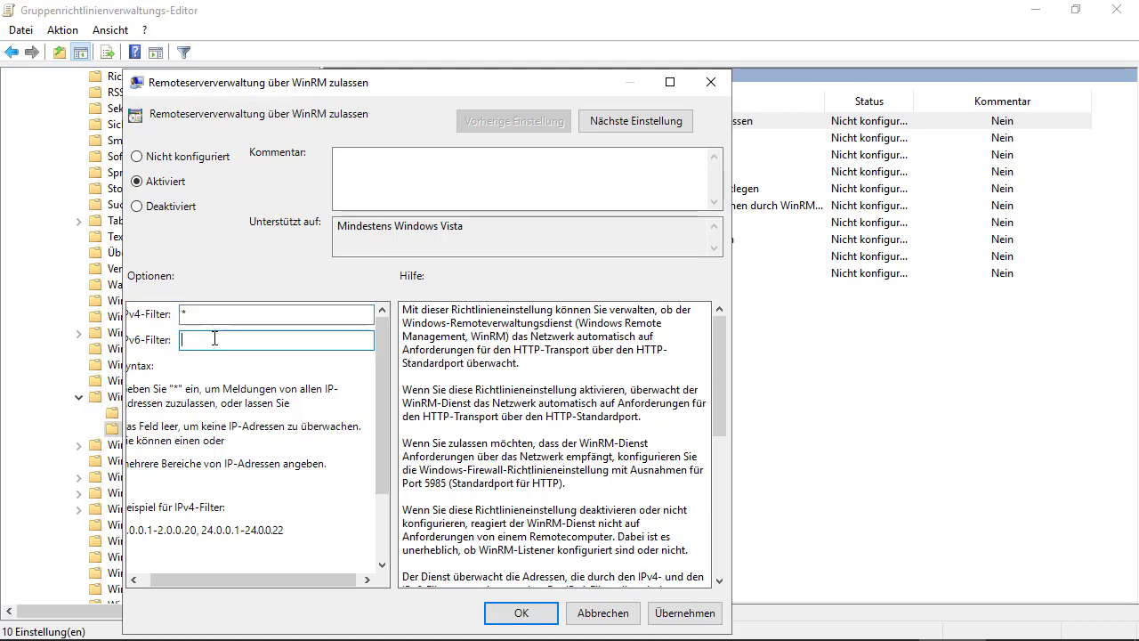
type("*")
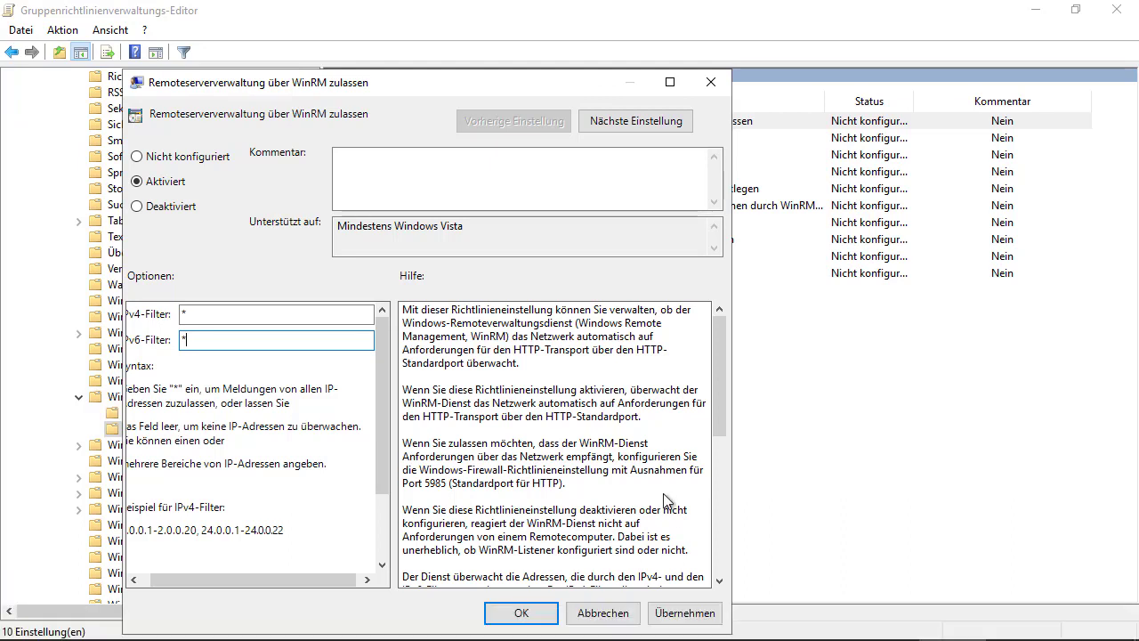
left_click(699, 614)
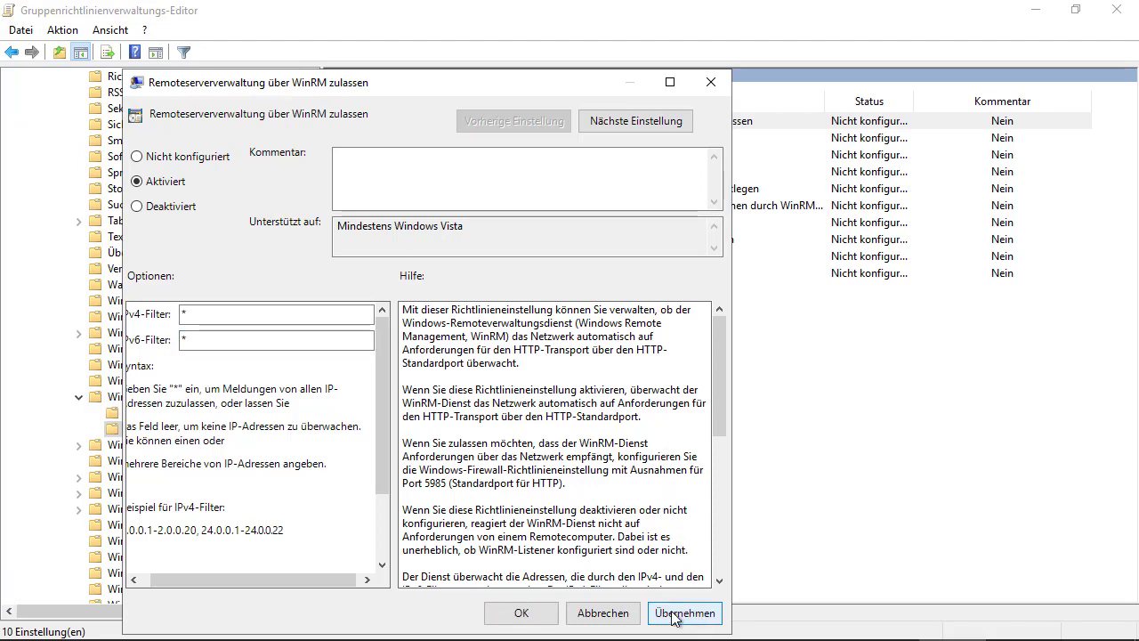
left_click(522, 613)
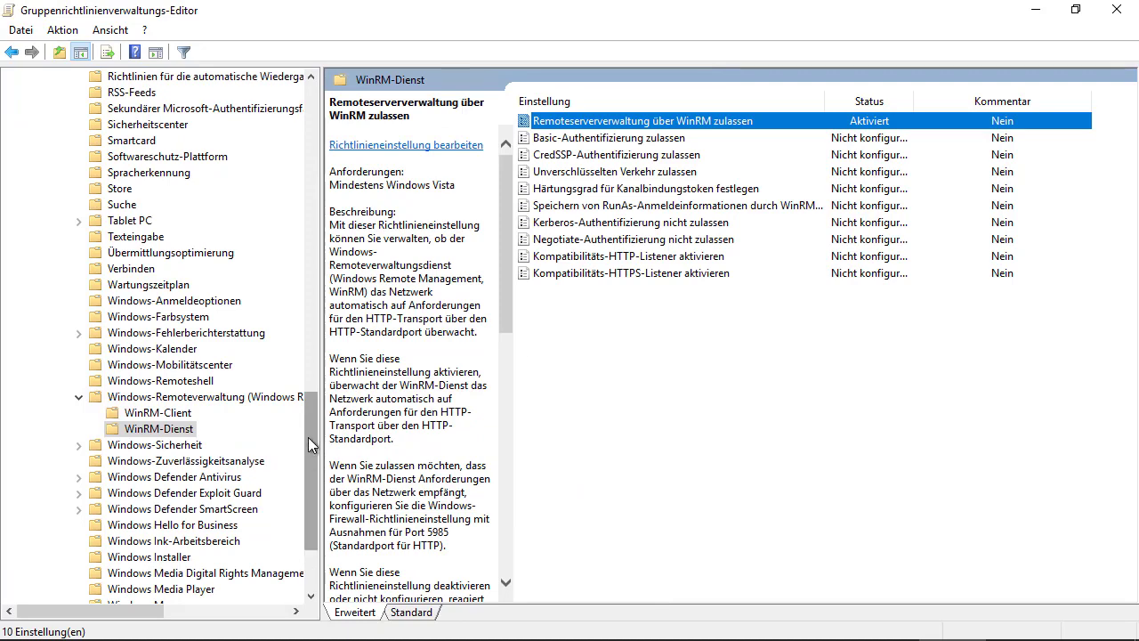
left_click_drag(308, 437, 318, 116)
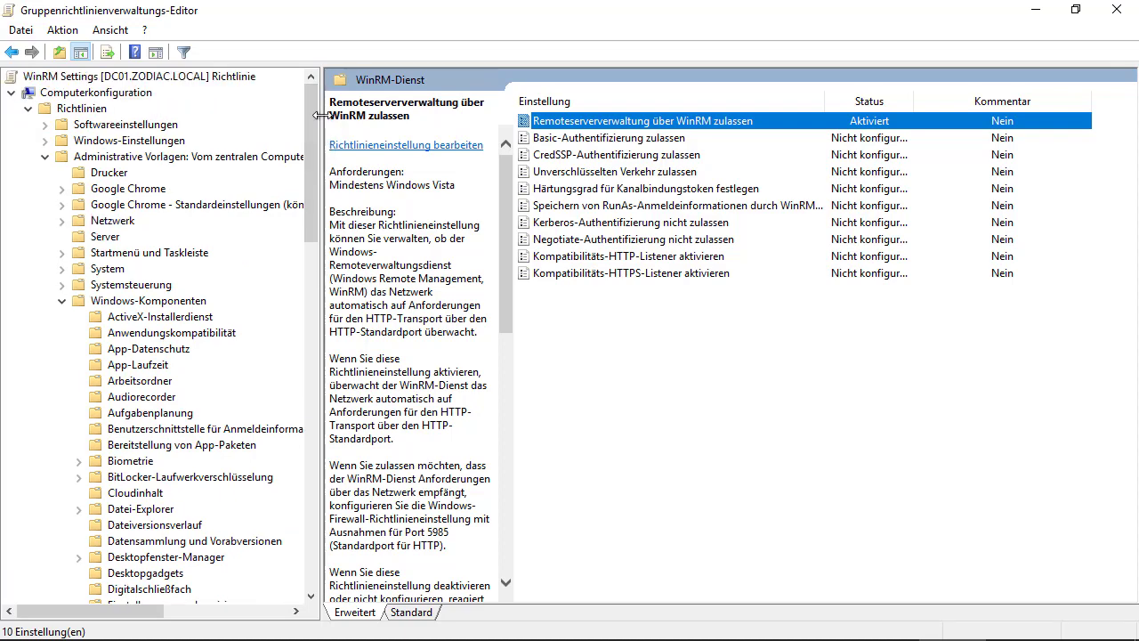
Show the Systemdienste in Computerkonfiguration, Richtlinien, Windows-Einstellungen, Sicherheitseinstellungen, with a wider service name column and the end of the list in view
left_click(45, 158)
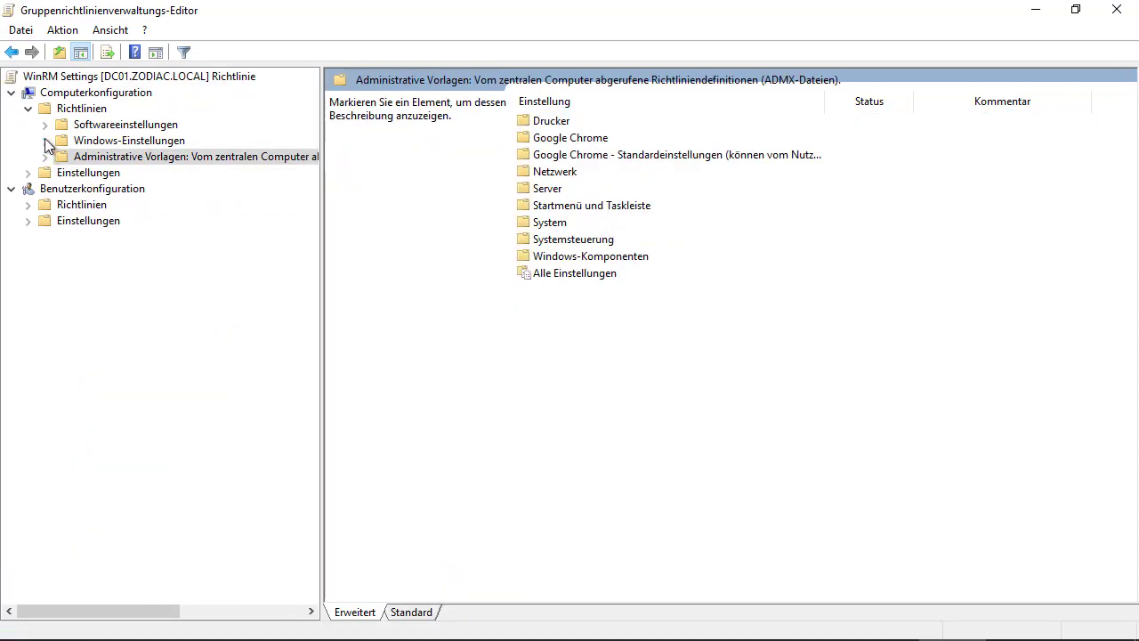
left_click(44, 140)
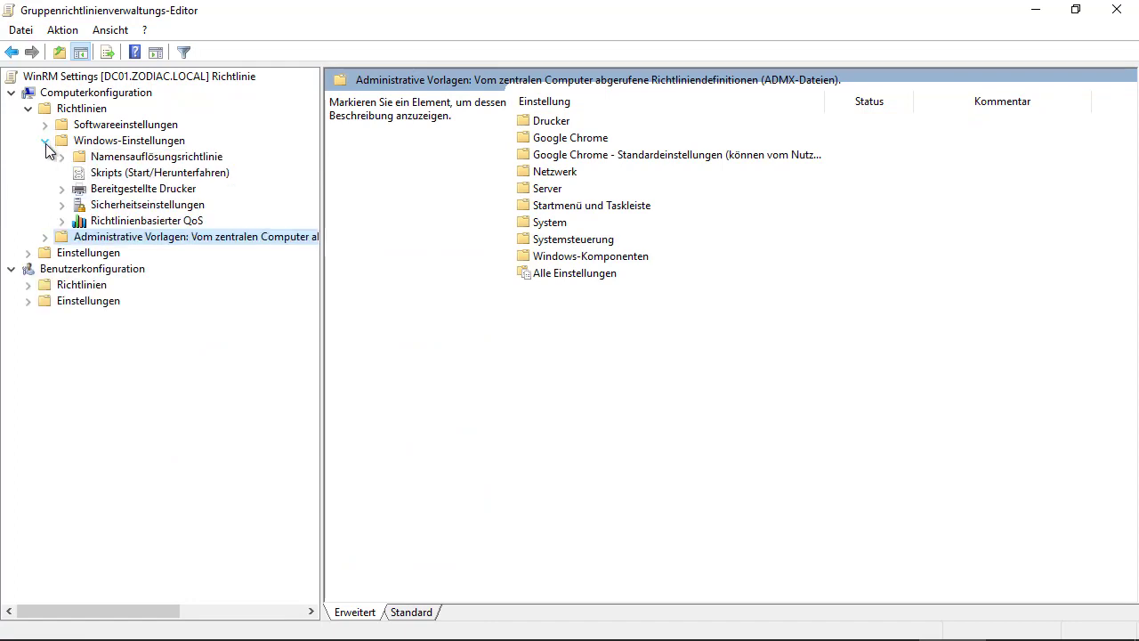
left_click(62, 206)
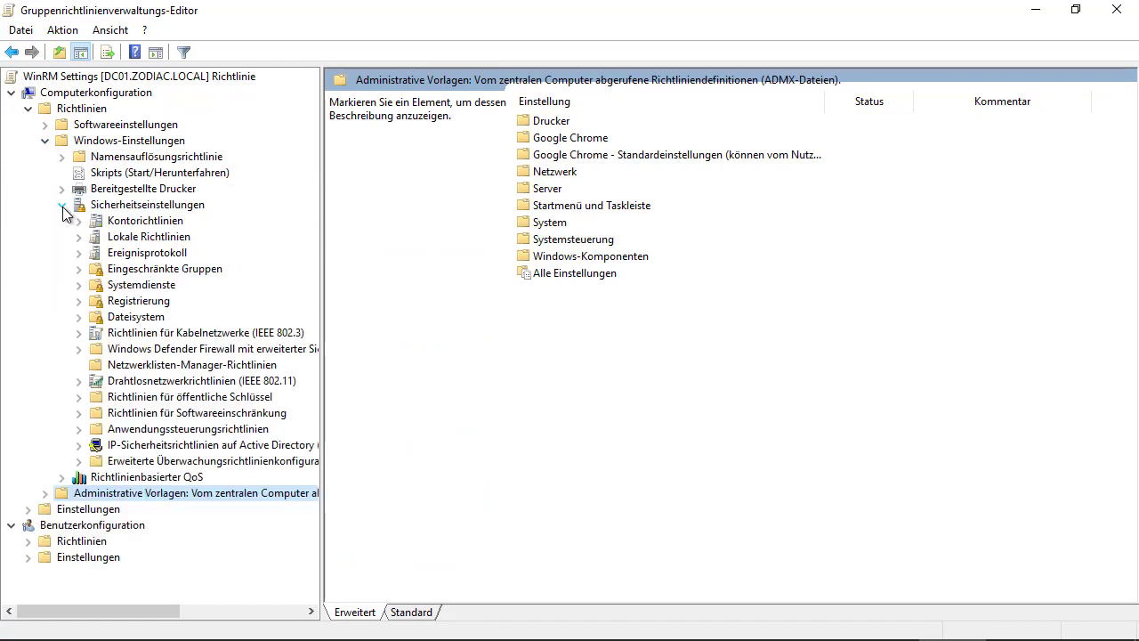
left_click(140, 286)
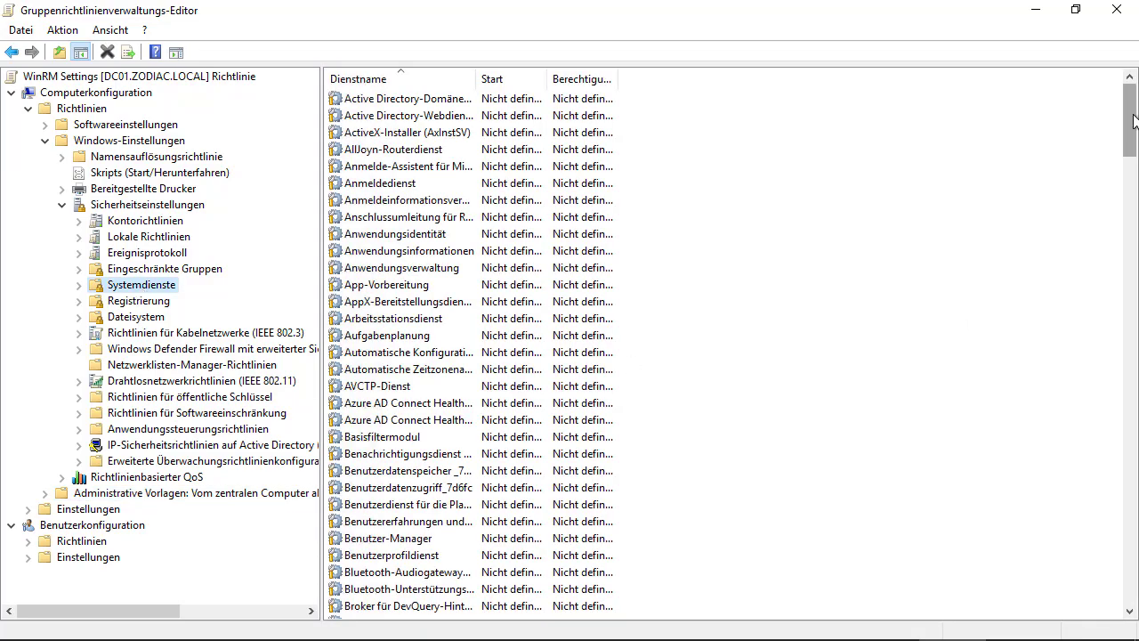
left_click_drag(1134, 121, 1134, 570)
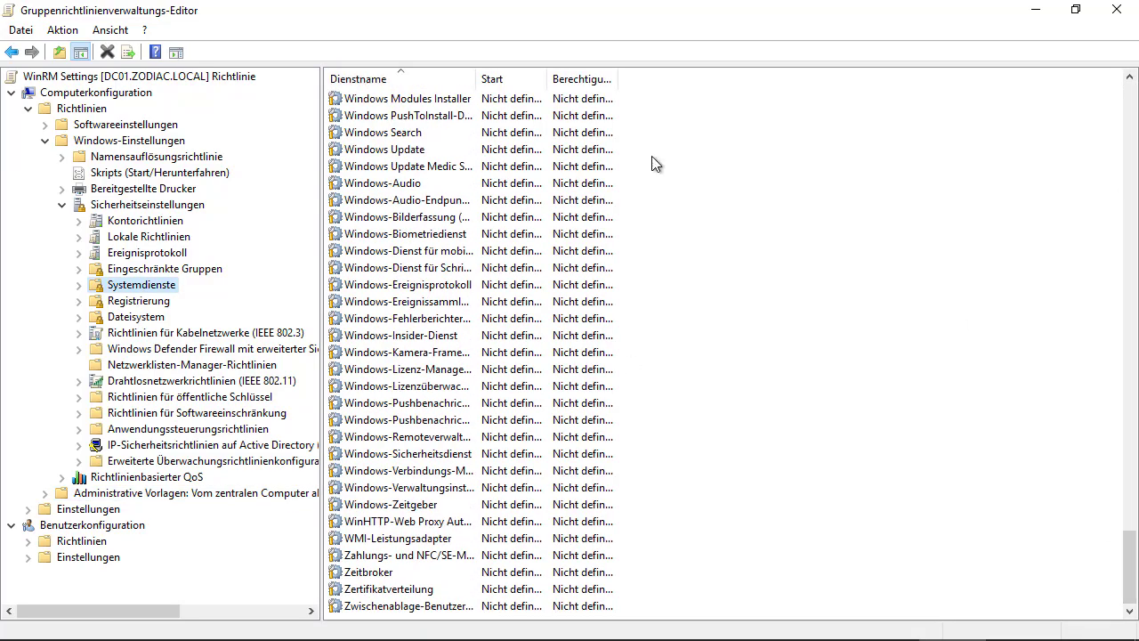
left_click_drag(618, 80, 638, 81)
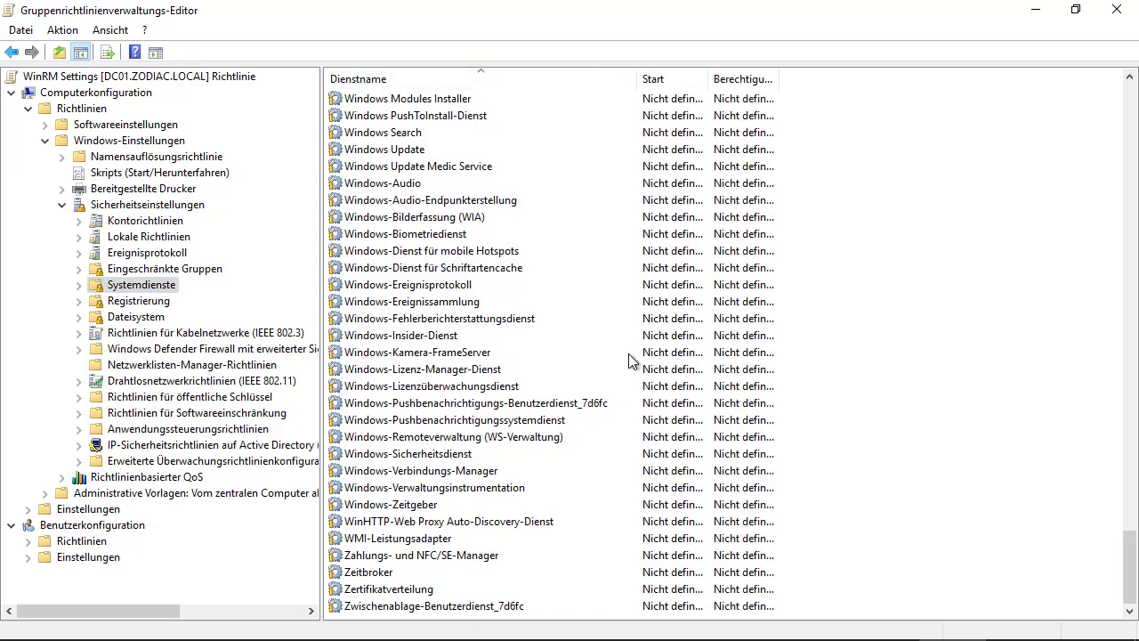
Define the policy setting for the Windows-Remoteverwaltung (WS-Verwaltung) service with startup mode Automatisch
double_click(428, 438)
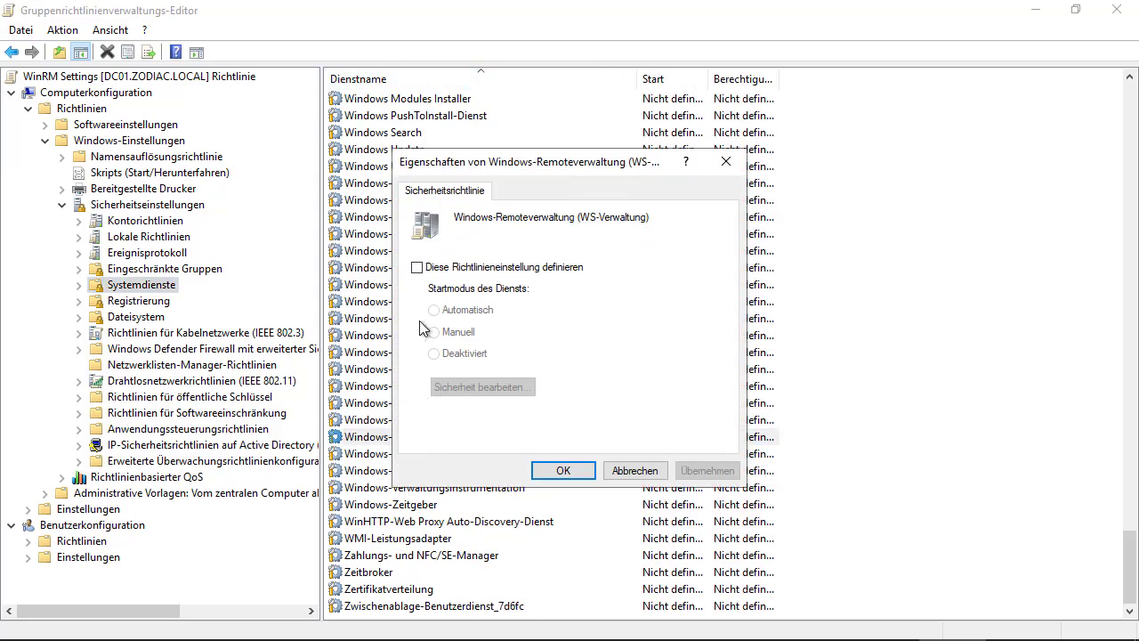
left_click(418, 268)
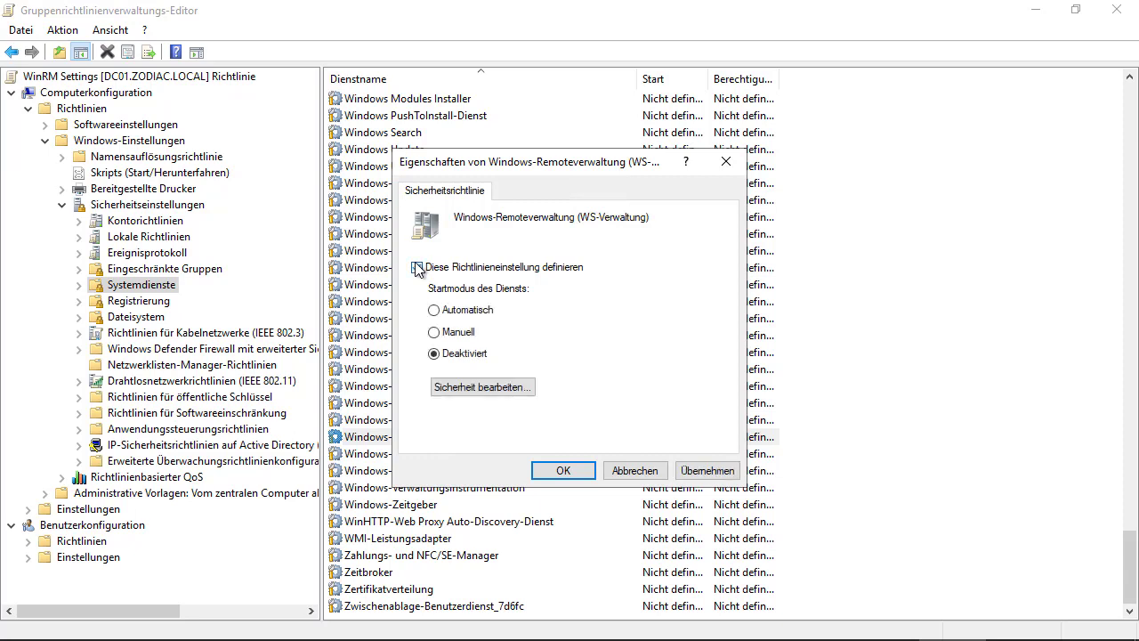
left_click(442, 310)
left_click(707, 470)
left_click(563, 471)
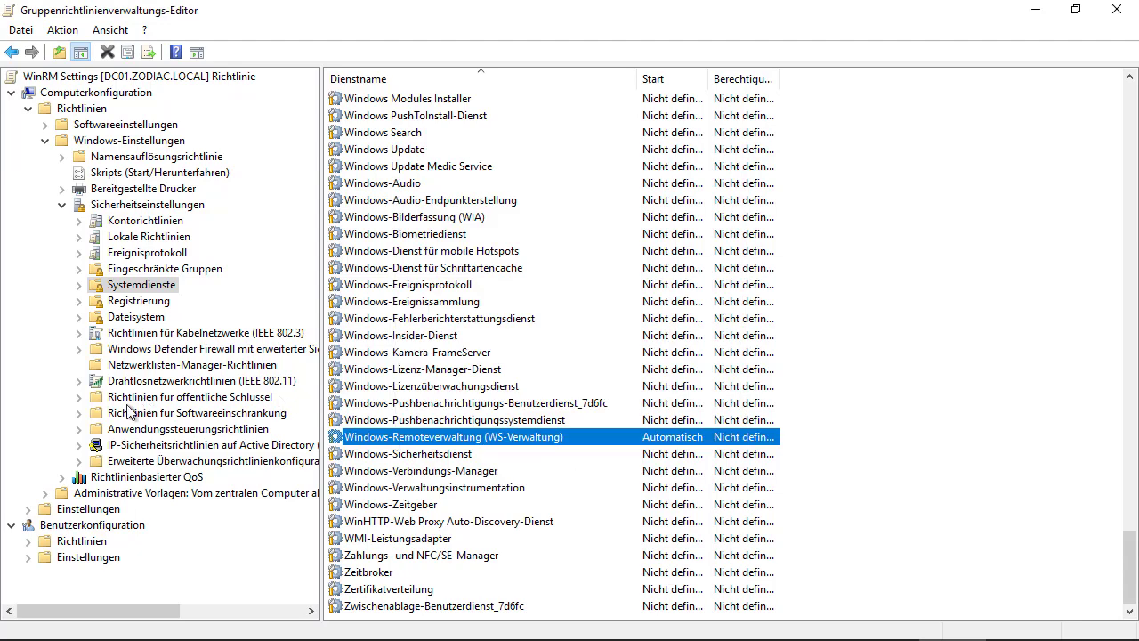
Show the Eingehende Regeln of Windows Defender Firewall mit erweiterter Sicherheit within the Sicherheitseinstellungen
left_click(79, 348)
left_click(96, 365)
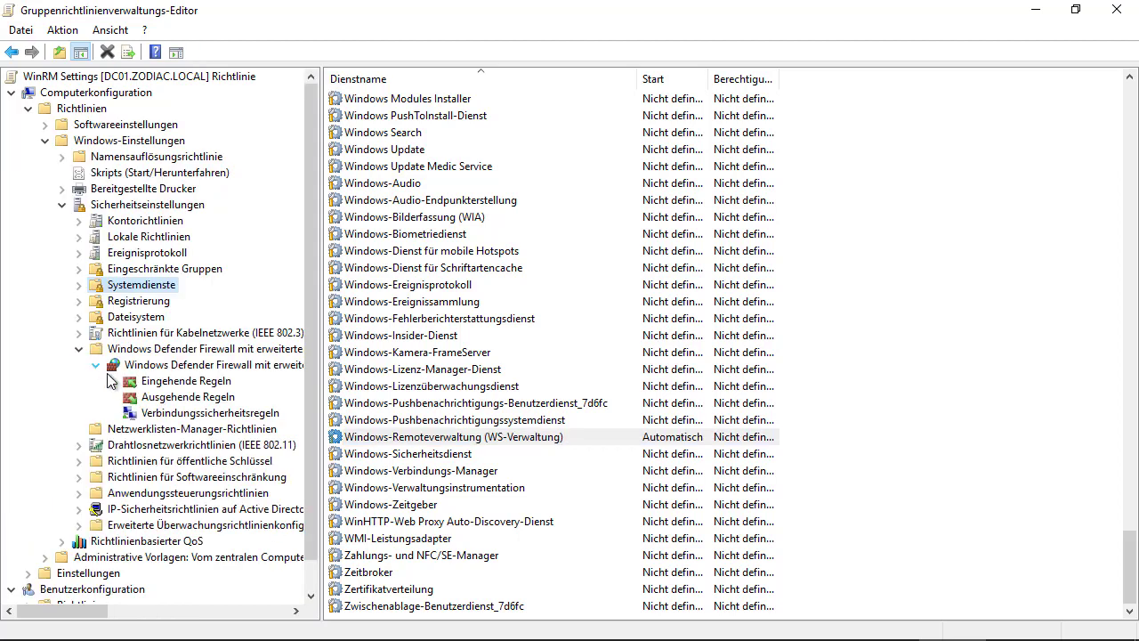
left_click(189, 382)
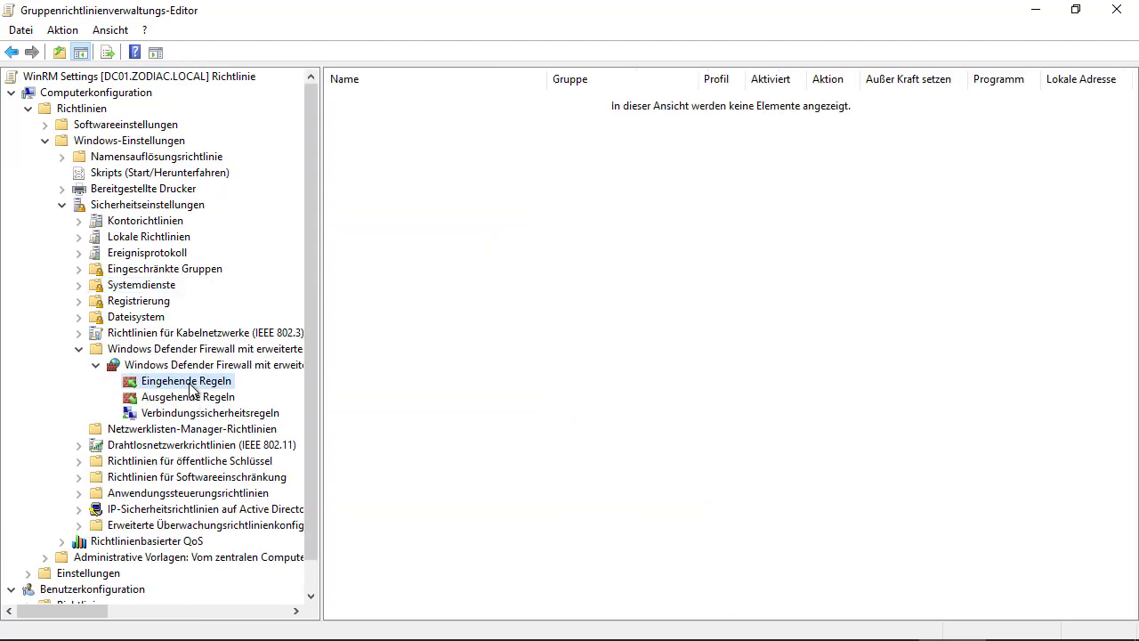
Create both predefined Windows-Remoteverwaltung inbound rules with the action Verbindung zulassen, and close the policy editor
right_click(193, 388)
left_click(331, 397)
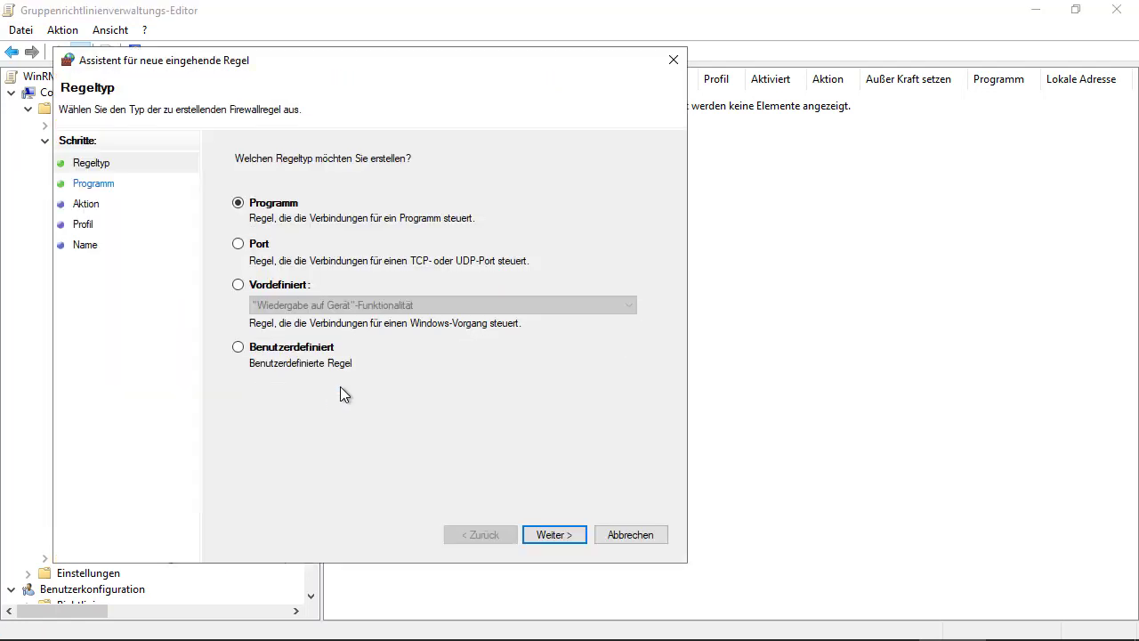
left_click(262, 285)
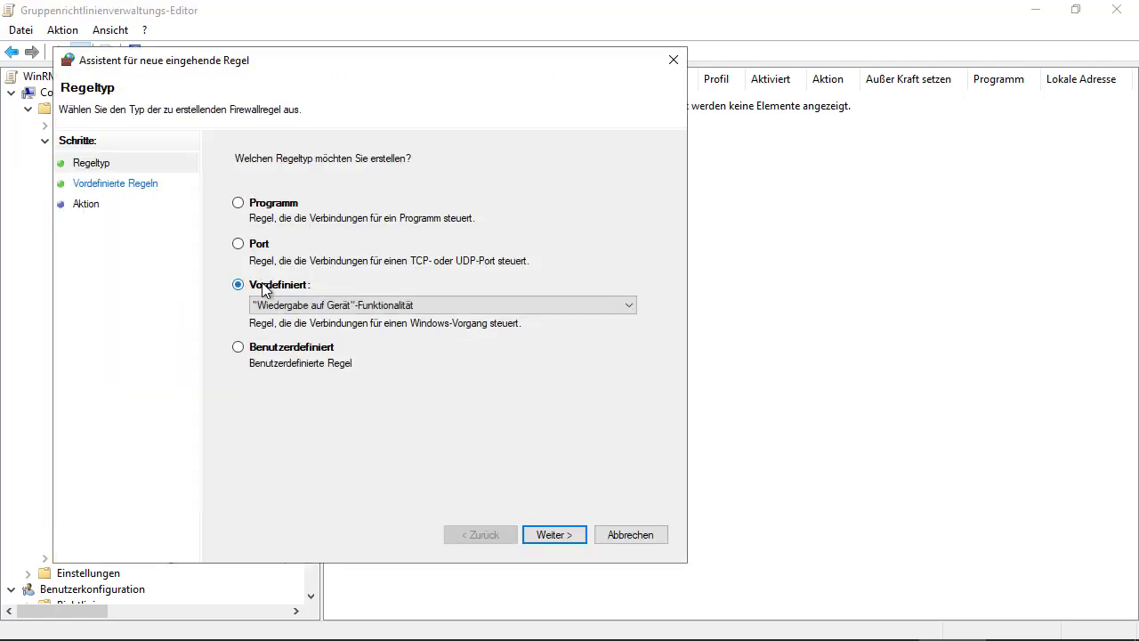
left_click(424, 300)
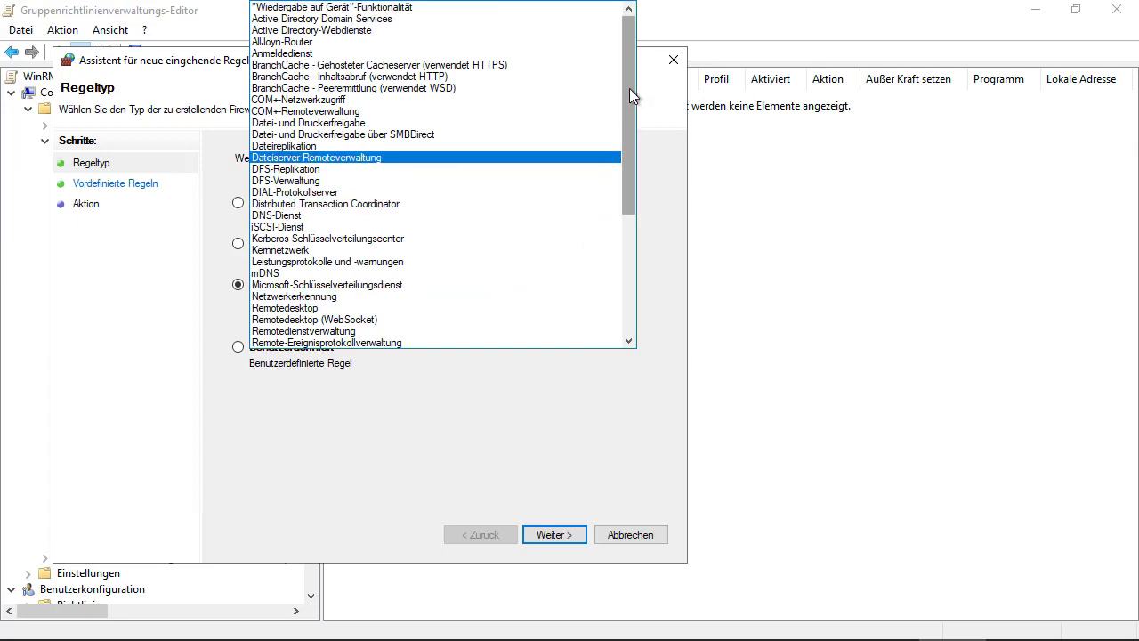
left_click_drag(629, 88, 629, 265)
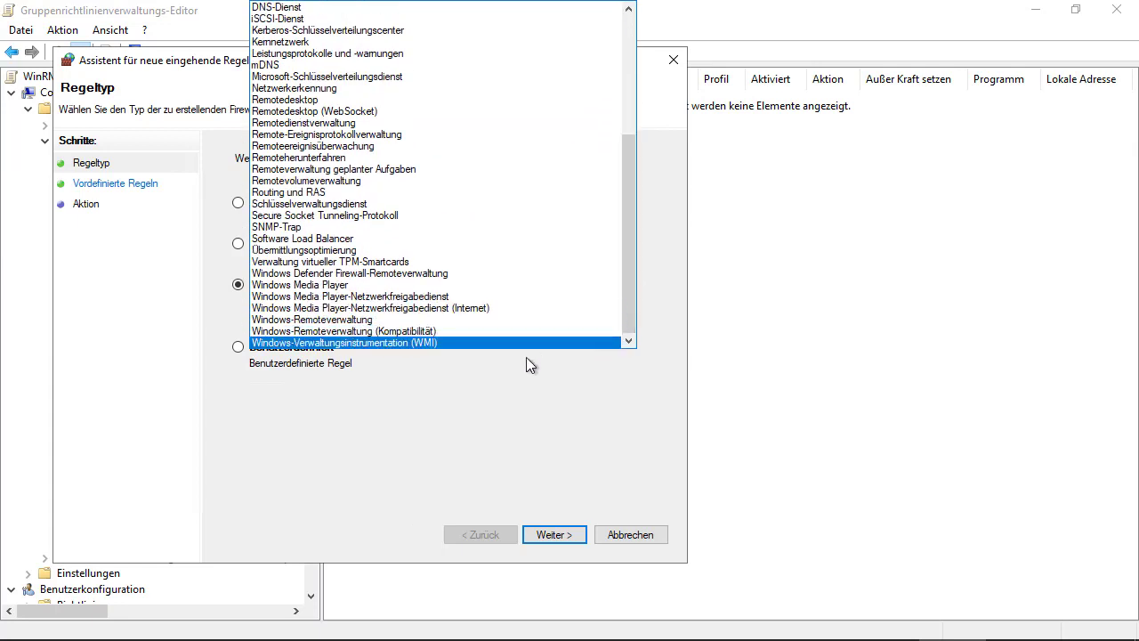
left_click(352, 319)
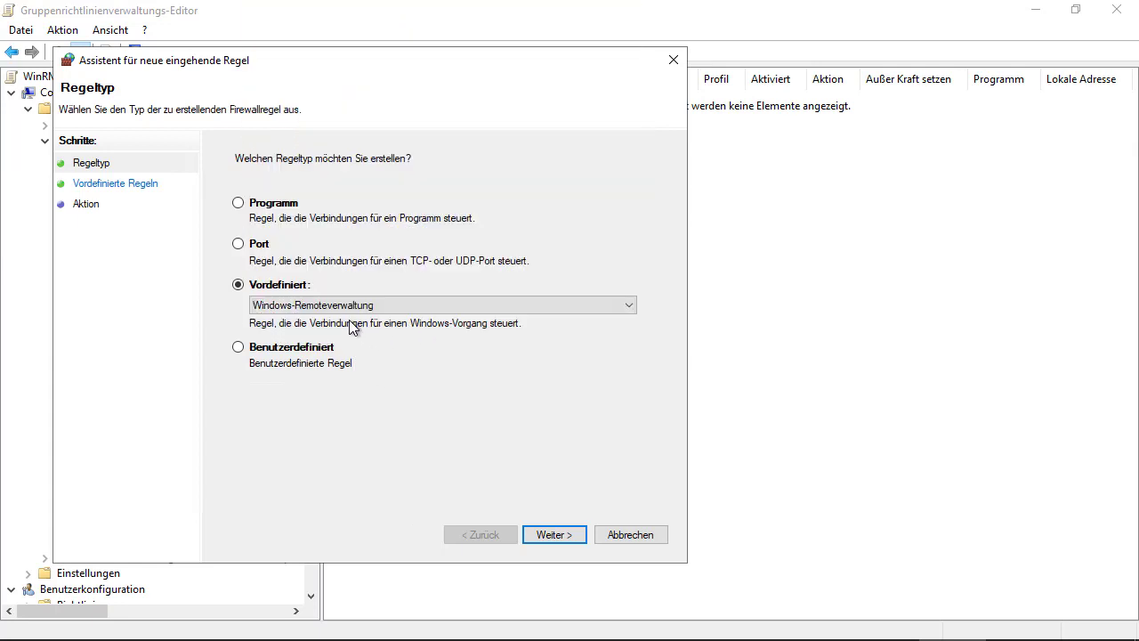
left_click(549, 532)
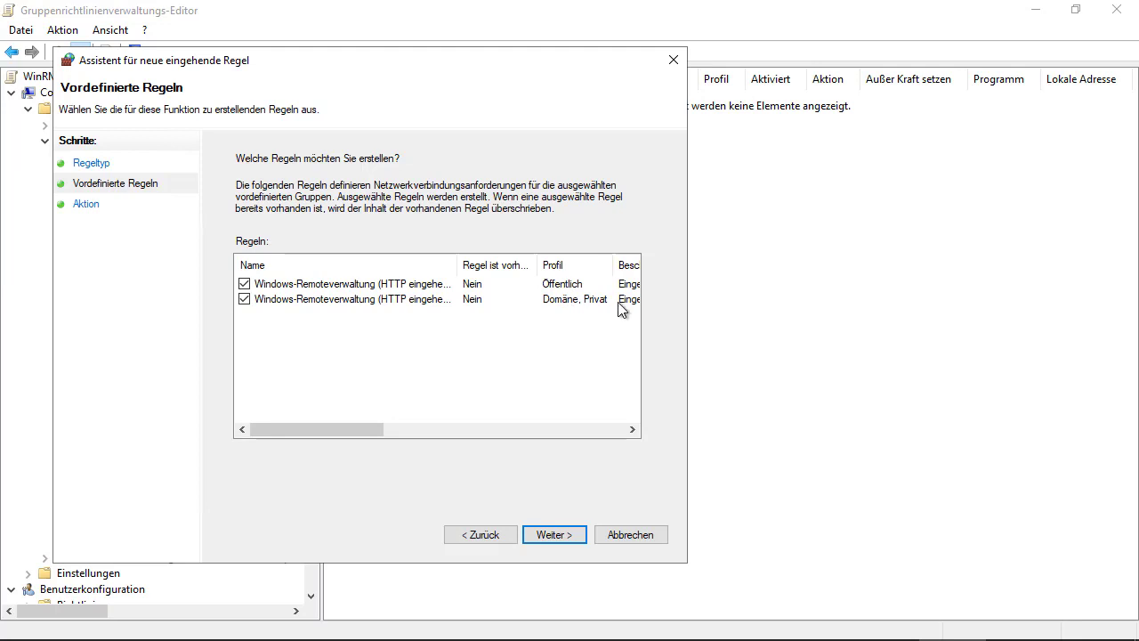
left_click(574, 537)
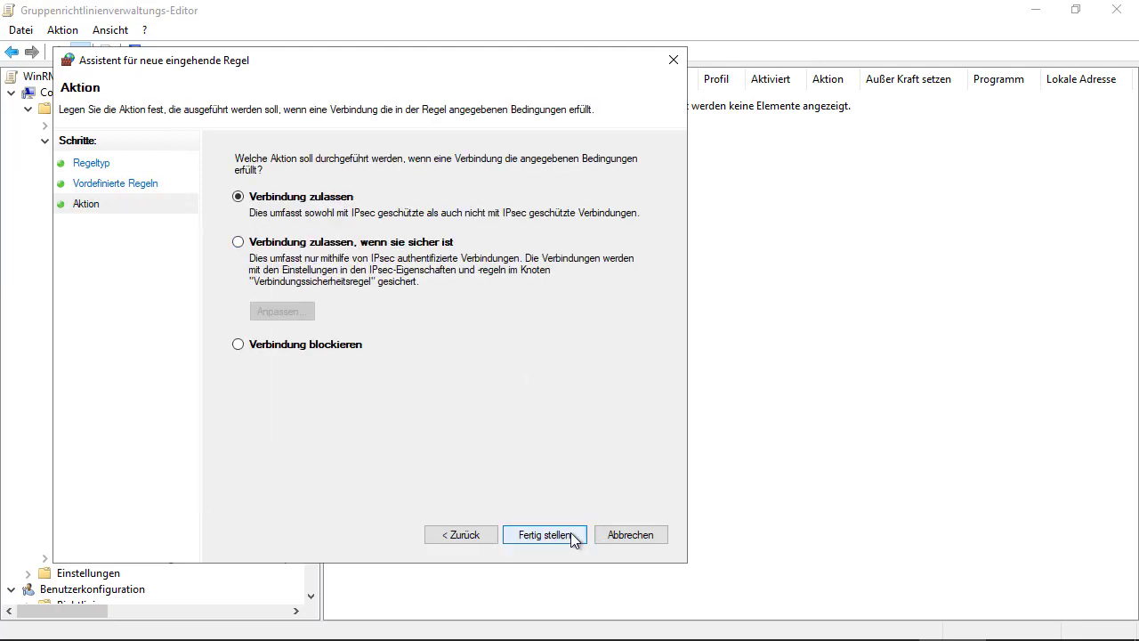
left_click(575, 537)
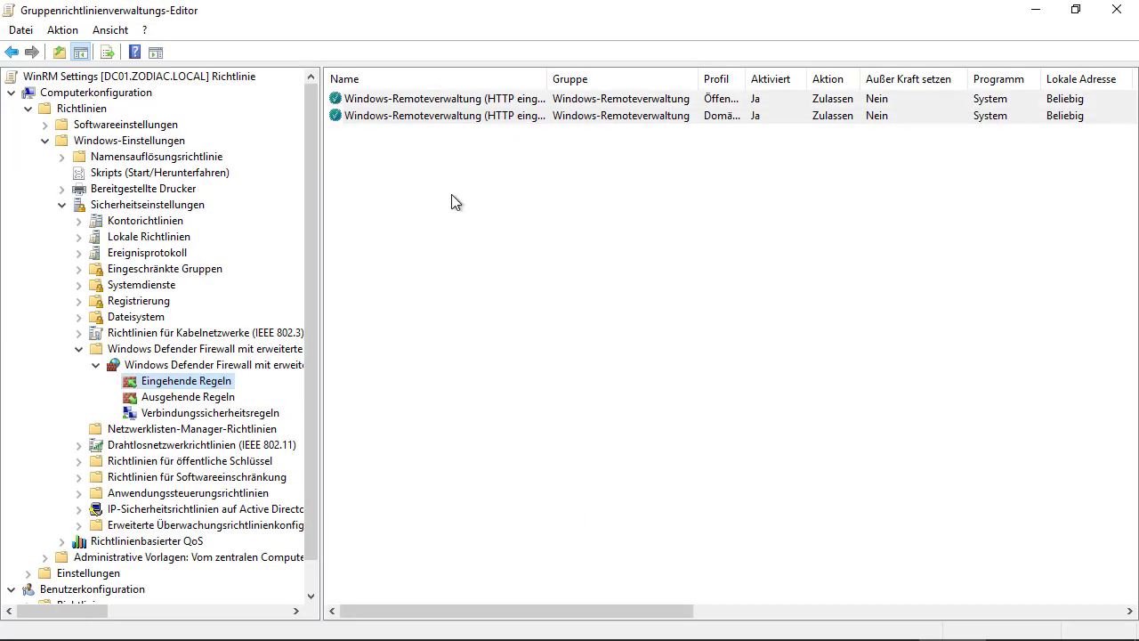
left_click(1116, 10)
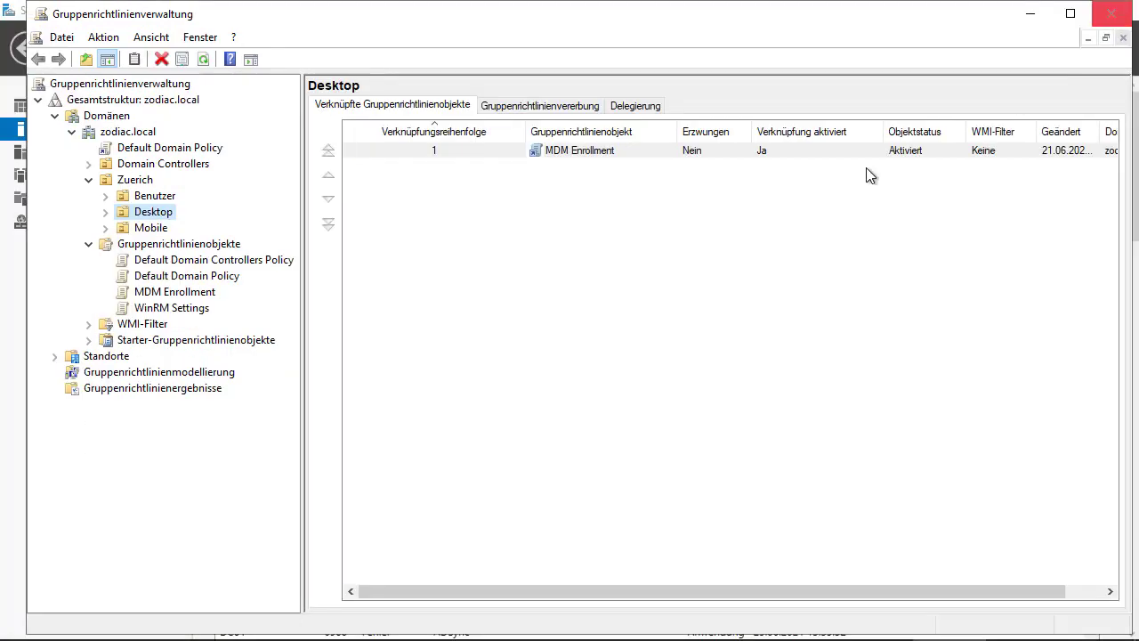
Link the existing WinRM Settings policy object to the Desktop organizational unit under Zuerich
left_click(107, 212)
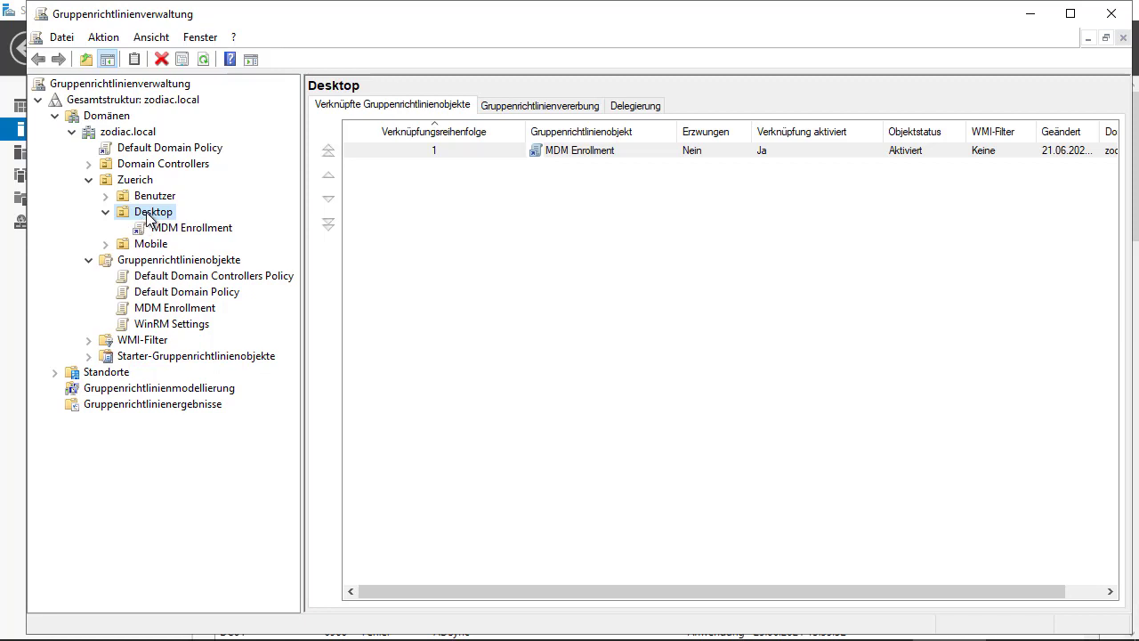
right_click(148, 219)
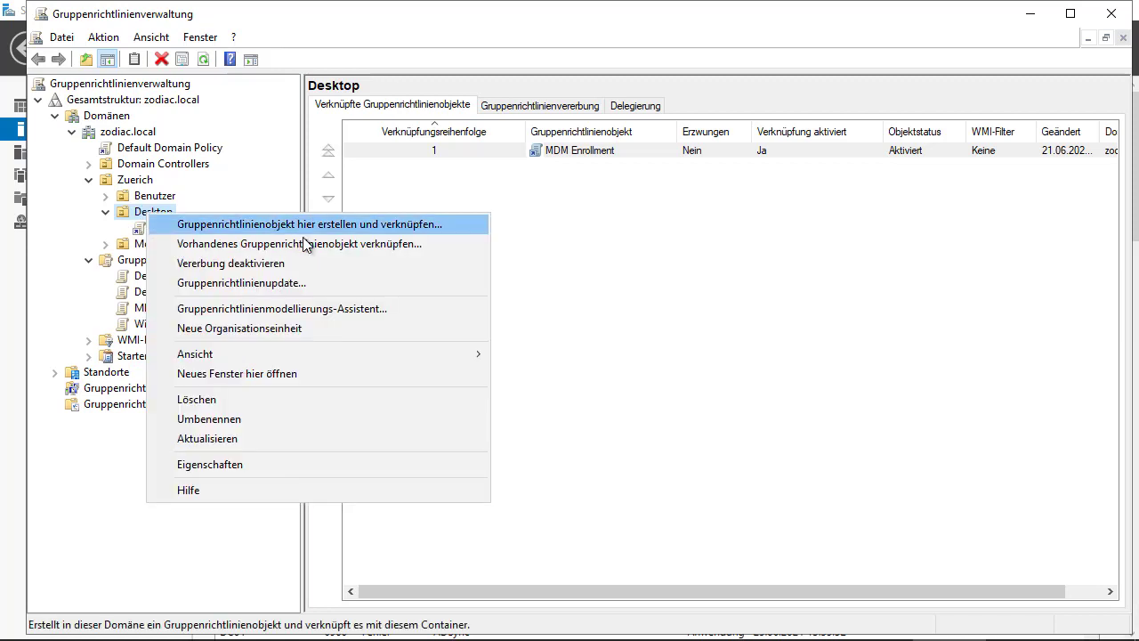
left_click(334, 244)
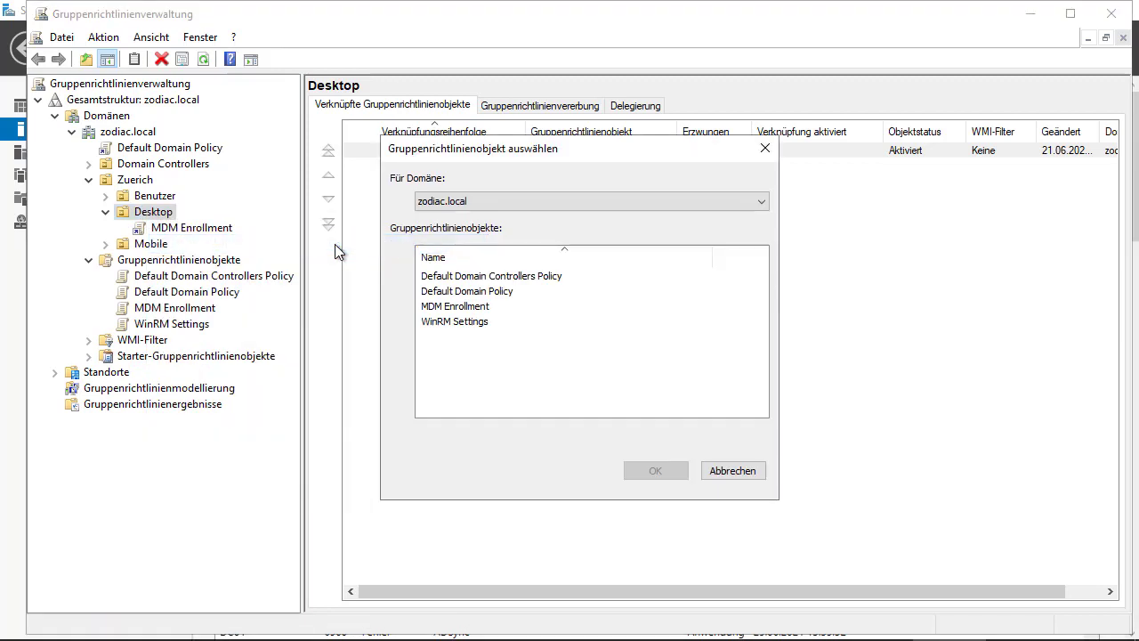
left_click(458, 323)
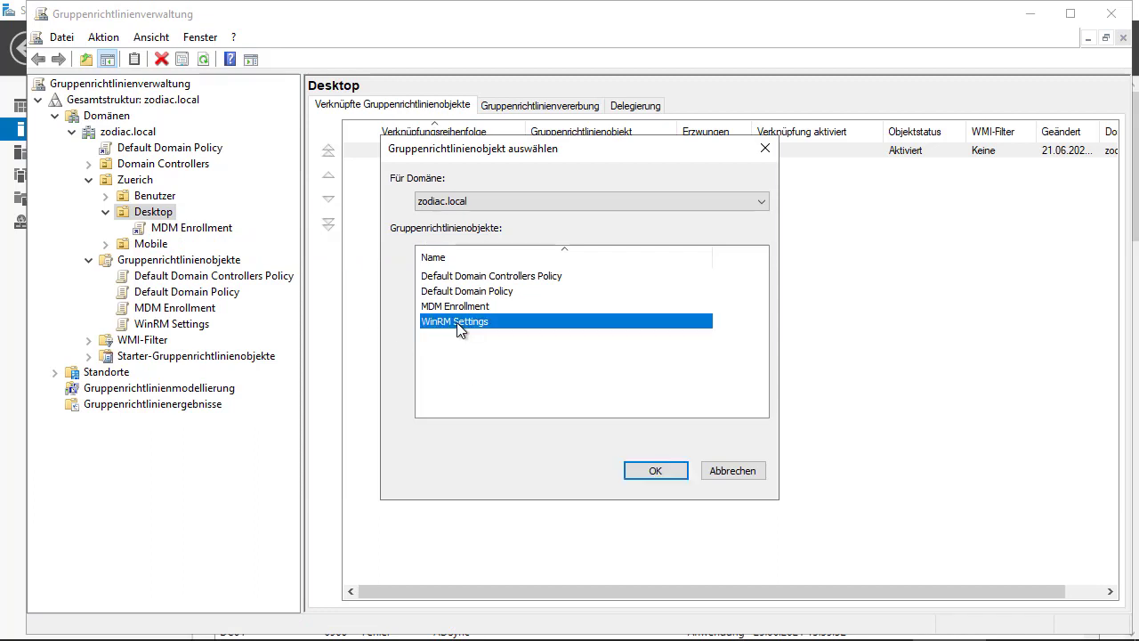
left_click(664, 472)
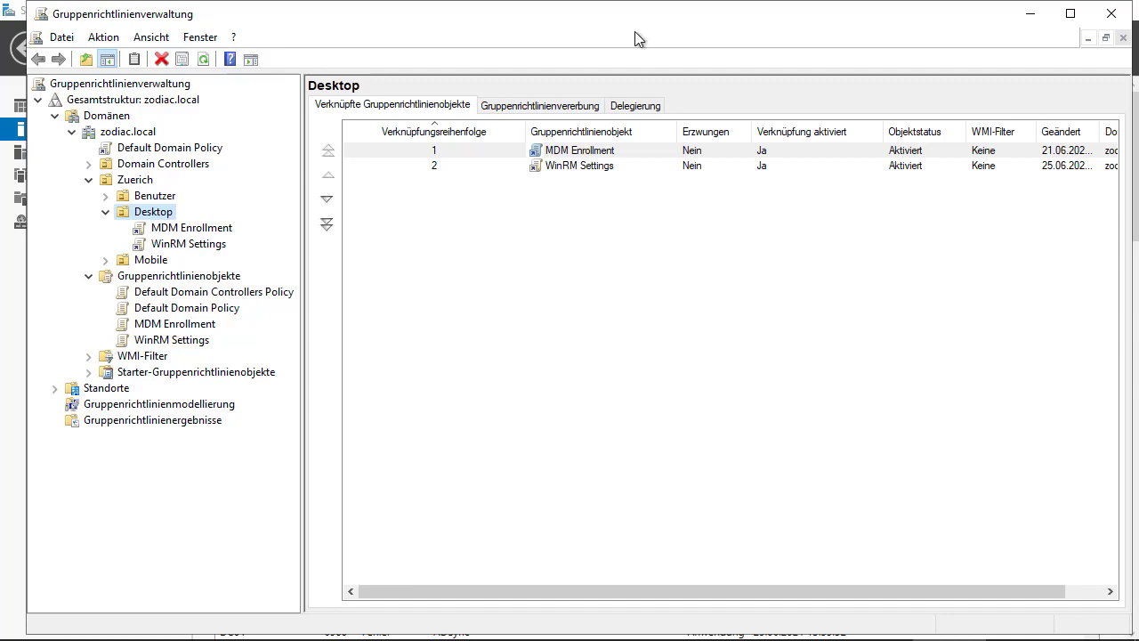
Switch from DC01 to the CLIENT01 virtual machine and force a policy refresh in PowerShell with gpupdate /force
mouse_move(635, 7)
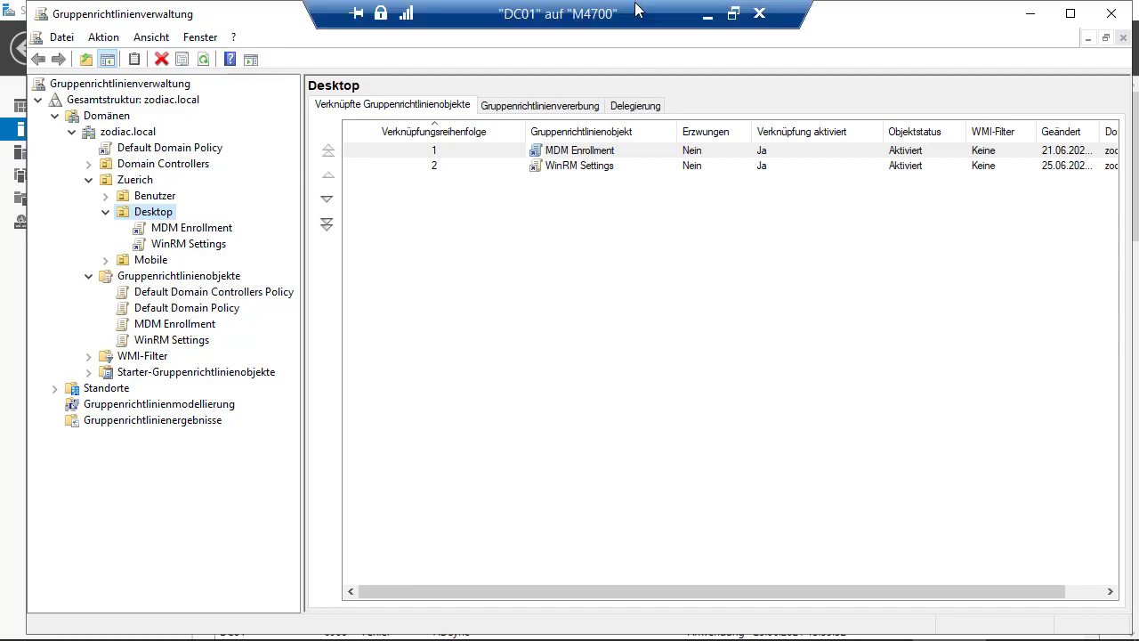
left_click(703, 17)
mouse_move(708, 636)
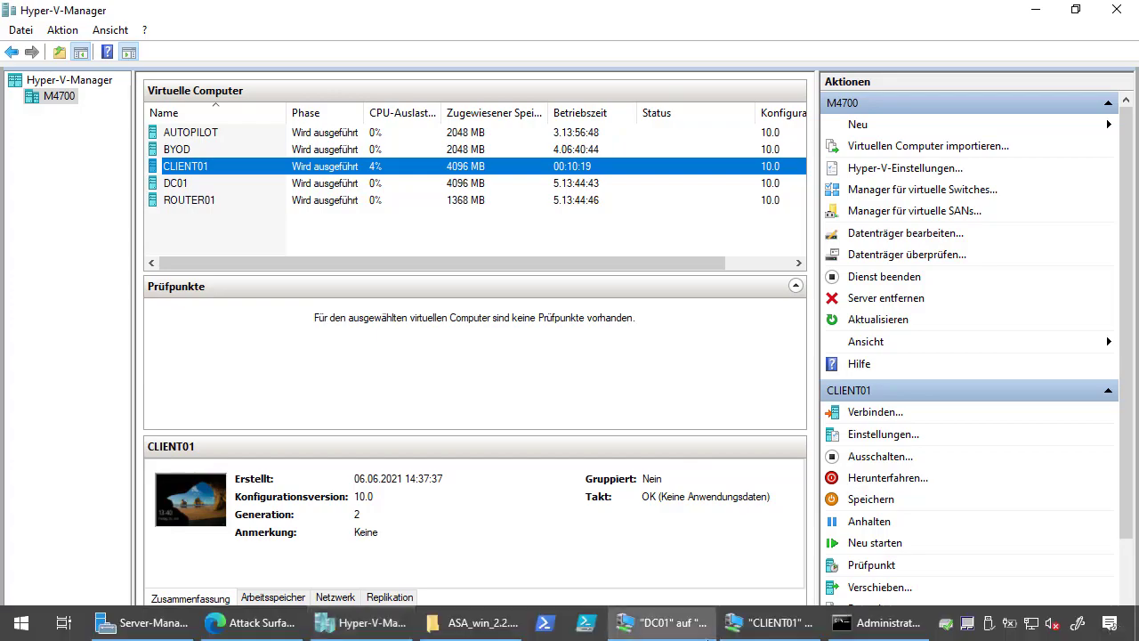
left_click(798, 632)
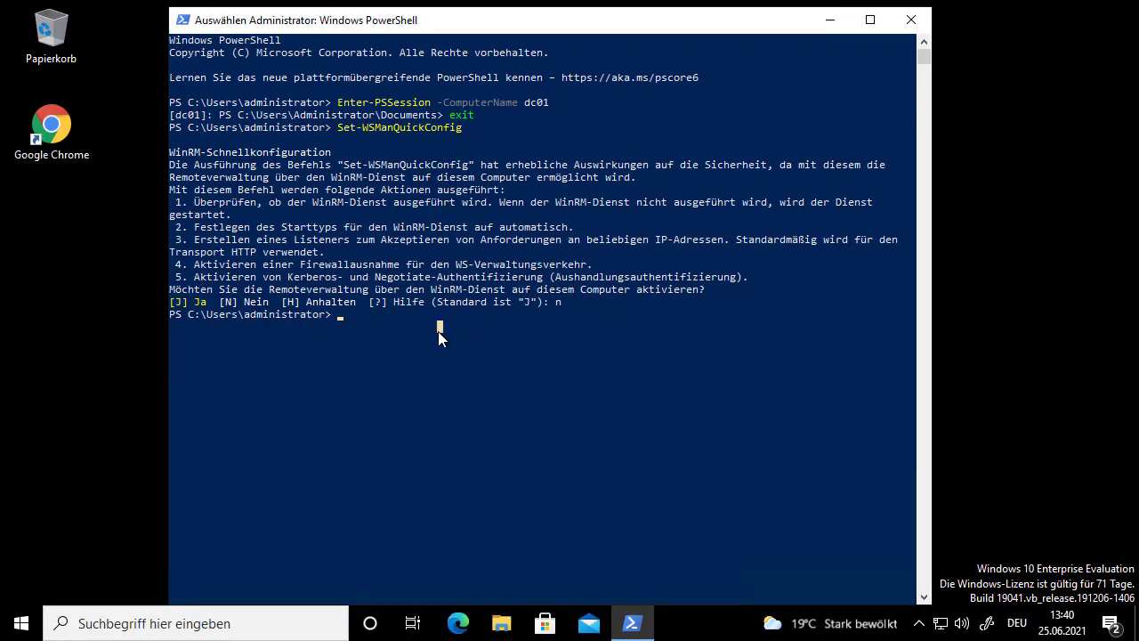
type("gpupdate ")
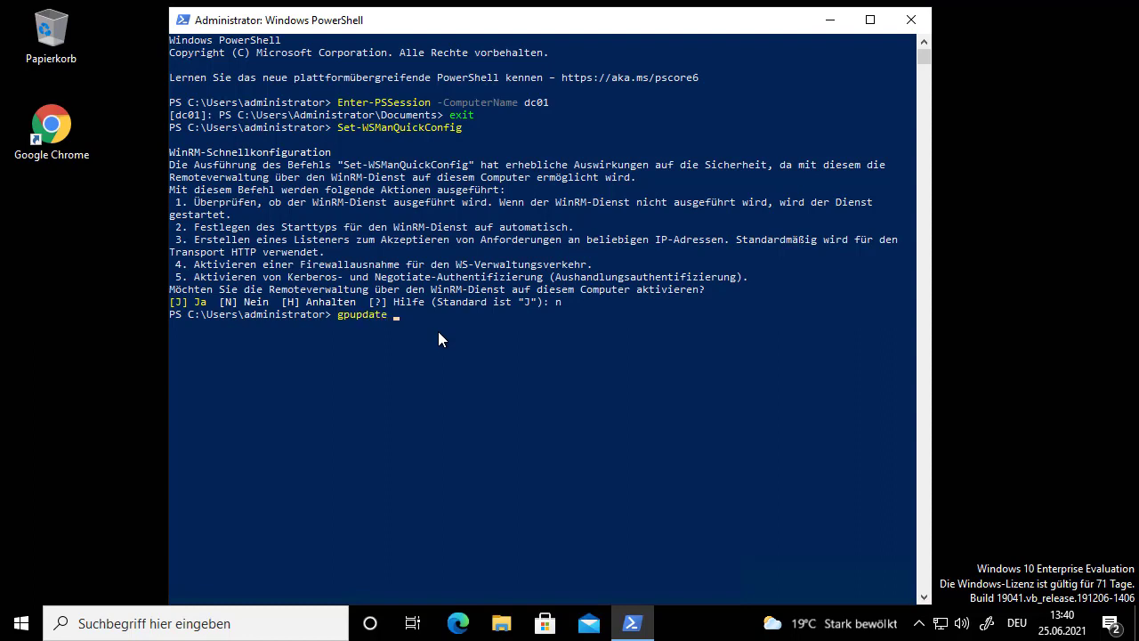
type("/force")
key("Return")
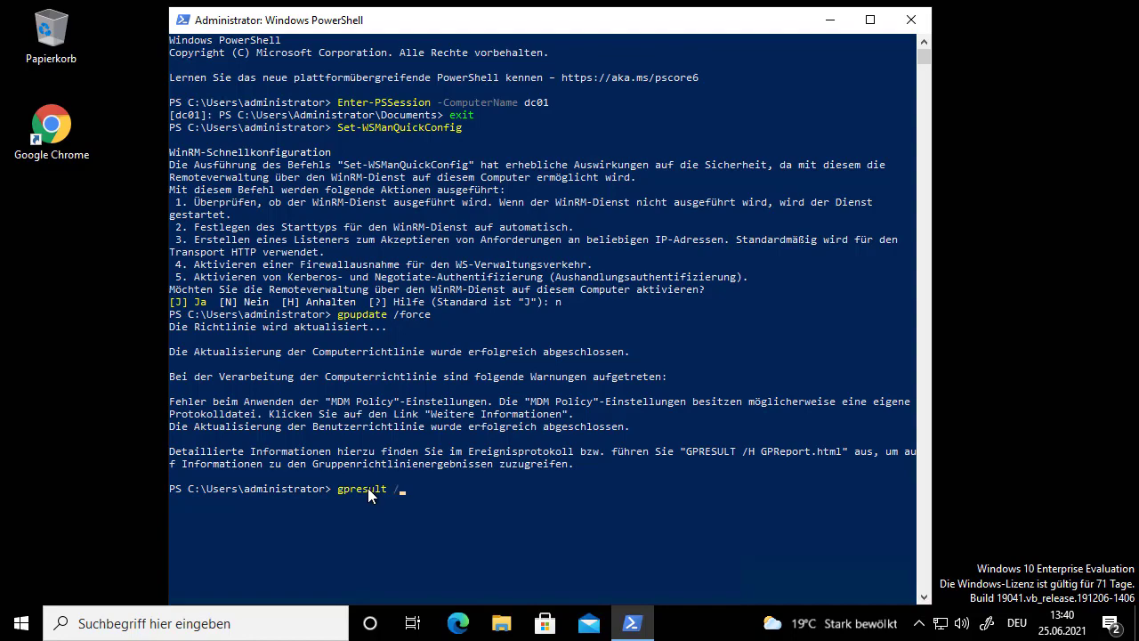
Run gpresult /r on CLIENT01 and check the applied computer group policy objects for WinRM Settings
type("r")
key("Return")
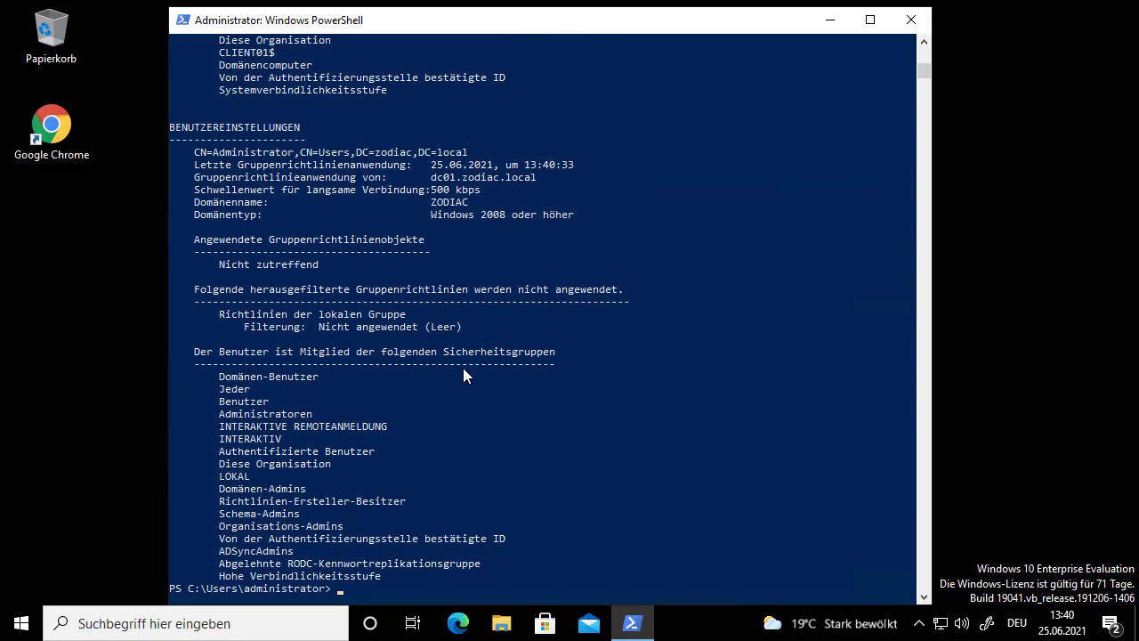
scroll(470, 300, "up", 9)
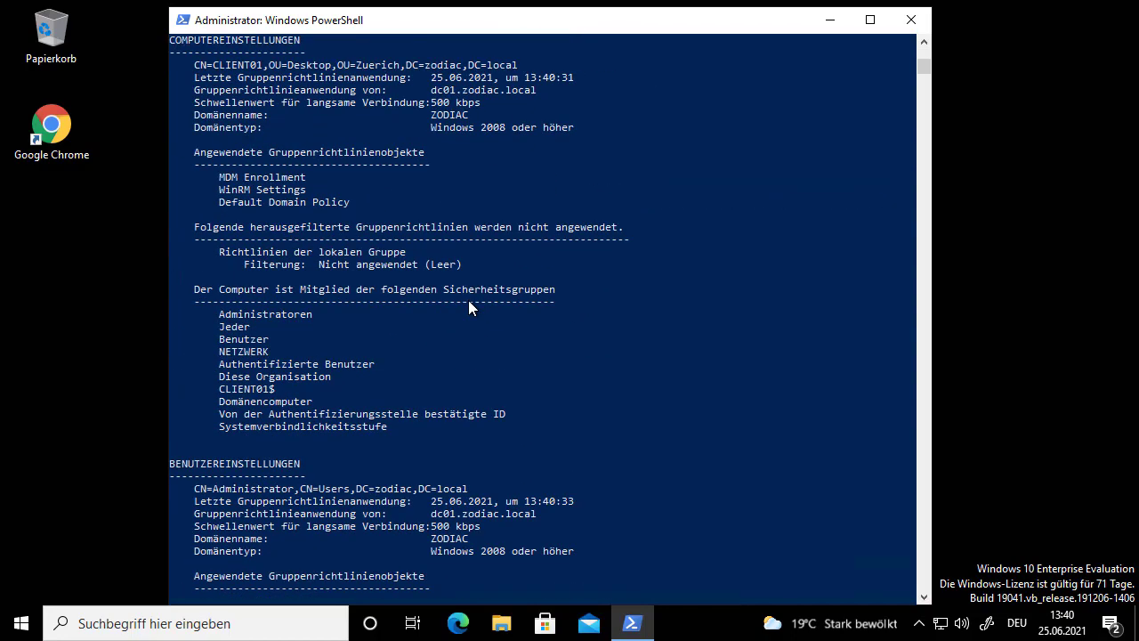
scroll(468, 300, "up", 2)
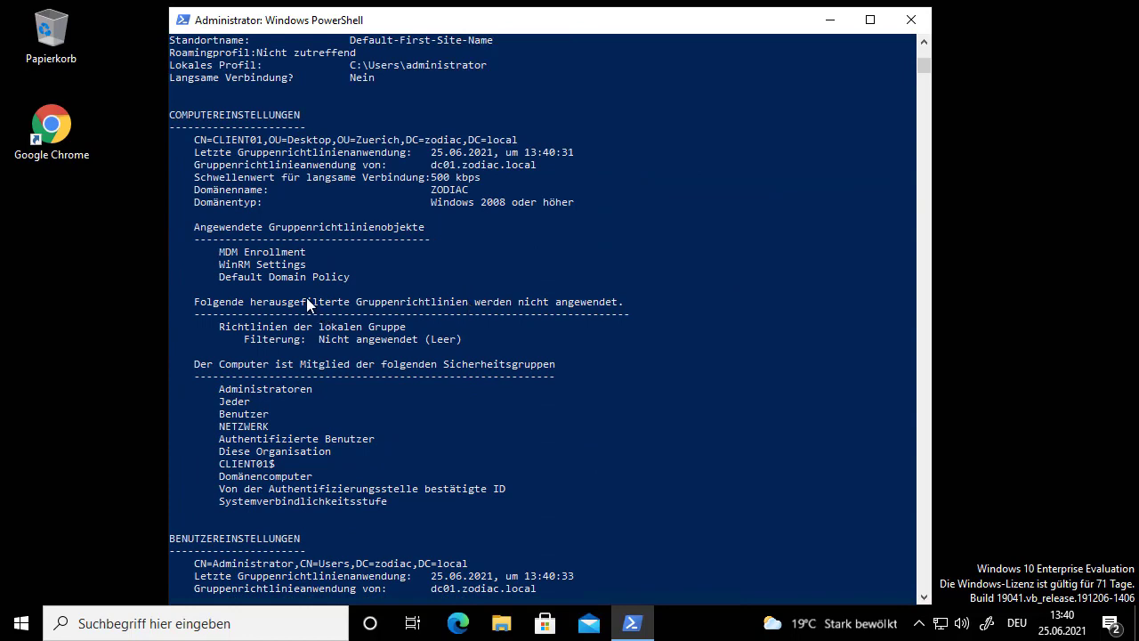
left_click_drag(223, 265, 300, 267)
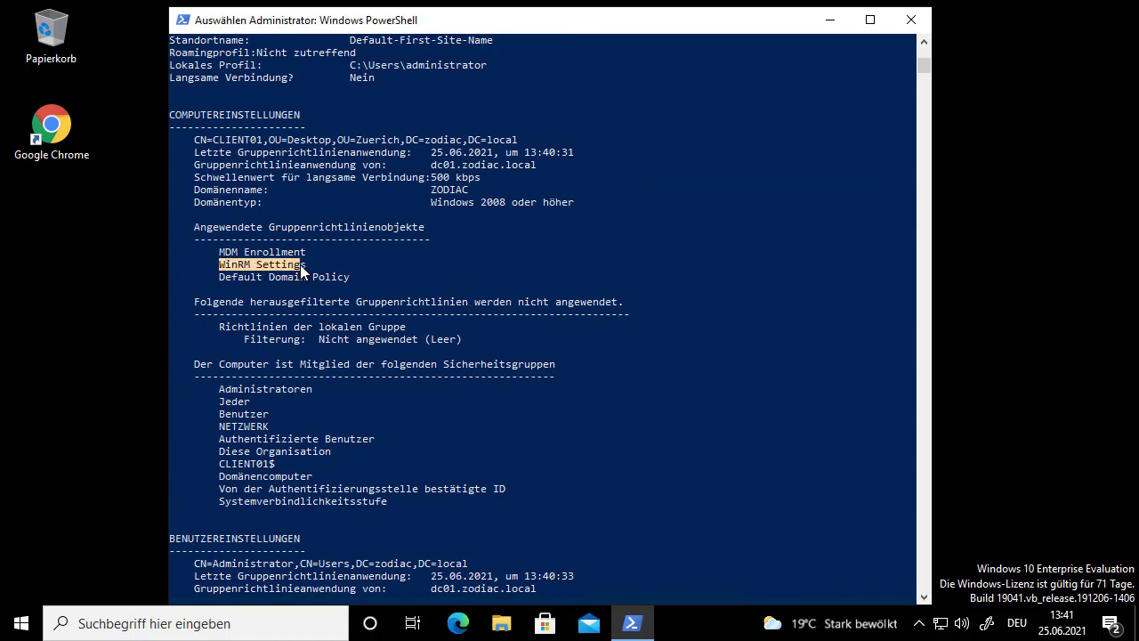
left_click(673, 241)
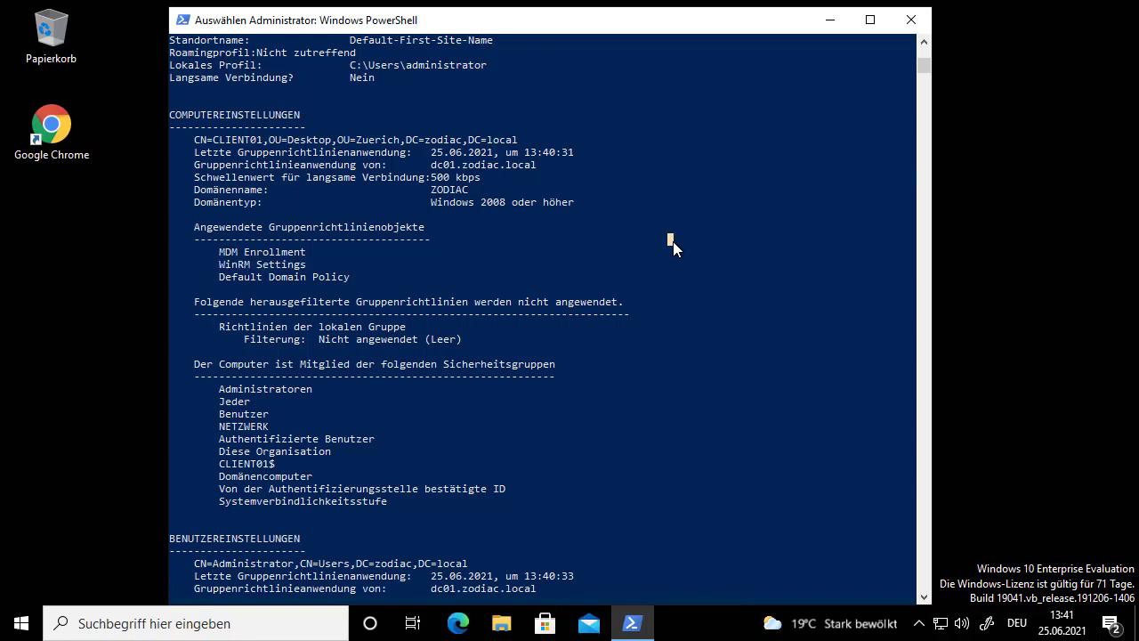
Switch back to the DC01 virtual machine and open a remote PowerShell session with Enter-PSSession -ComputerName client01, checking the computer name in the prompt
left_click(708, 15)
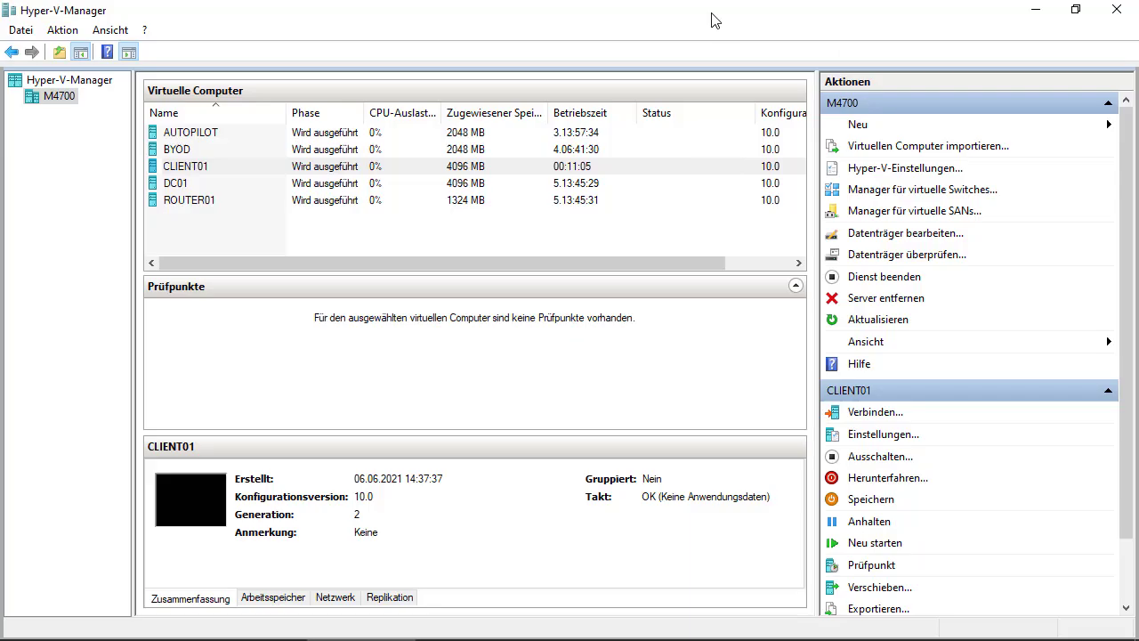
mouse_move(551, 638)
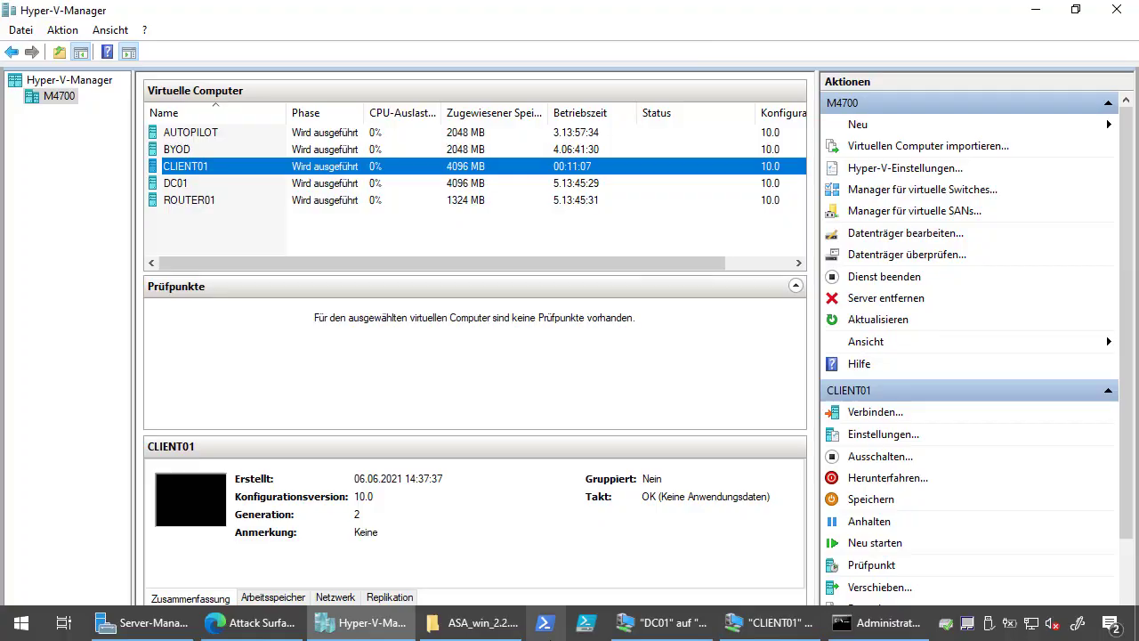
left_click(663, 622)
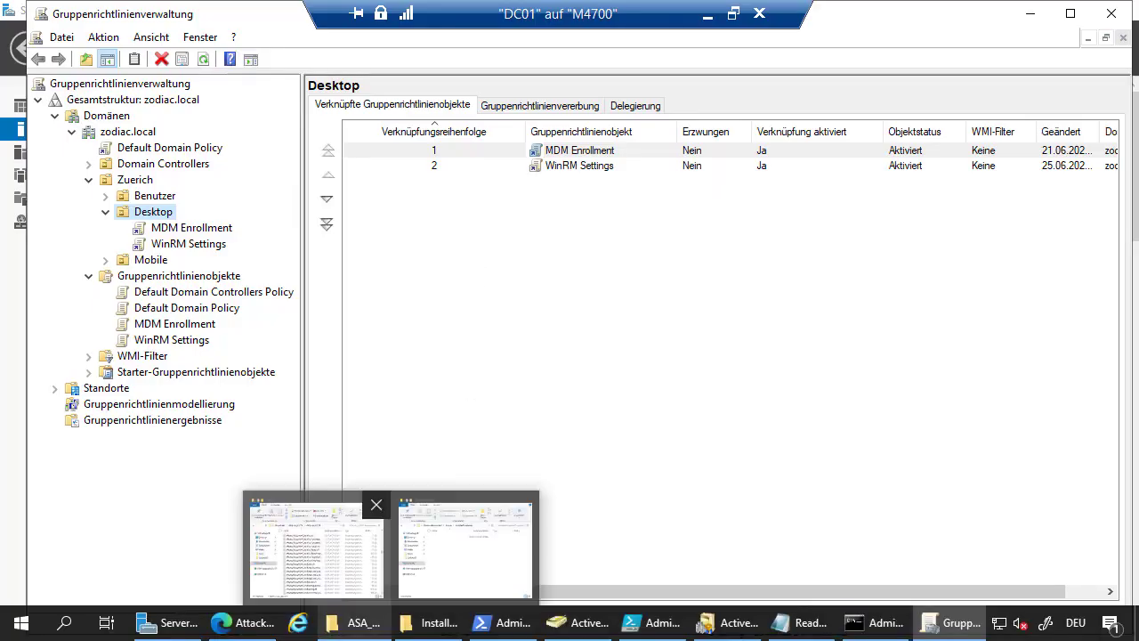
left_click(503, 622)
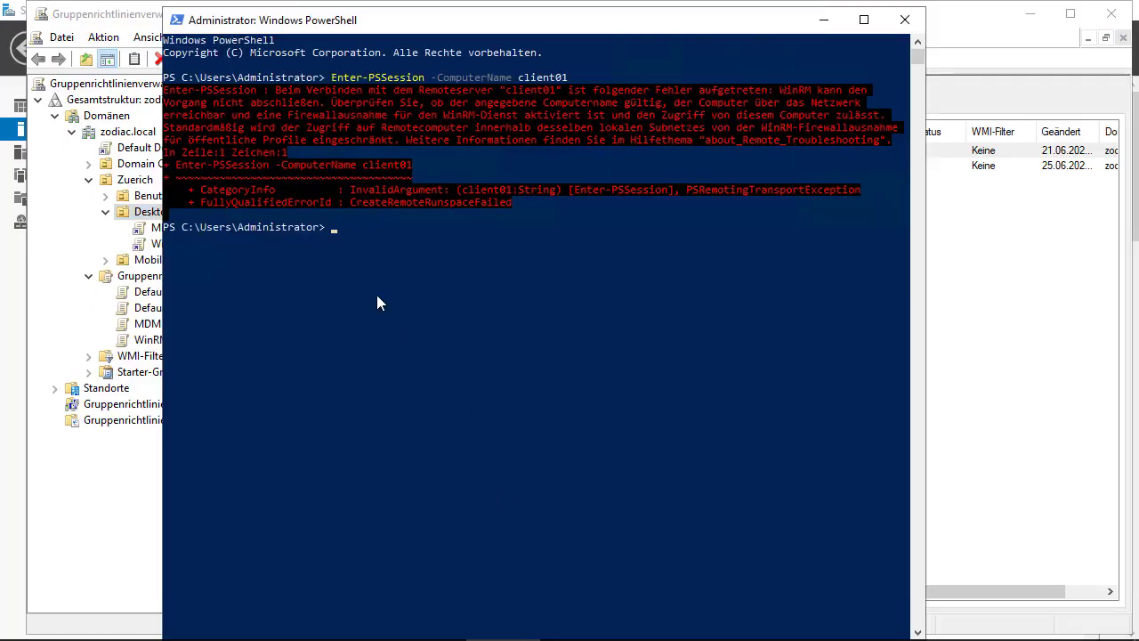
key("Up")
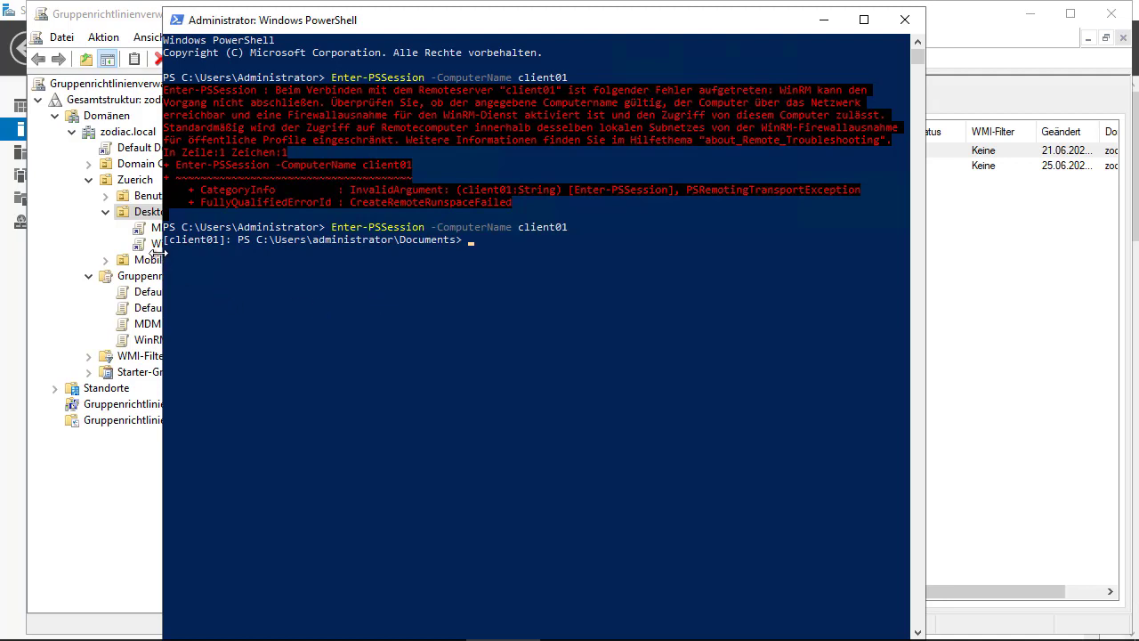
left_click_drag(172, 239, 220, 241)
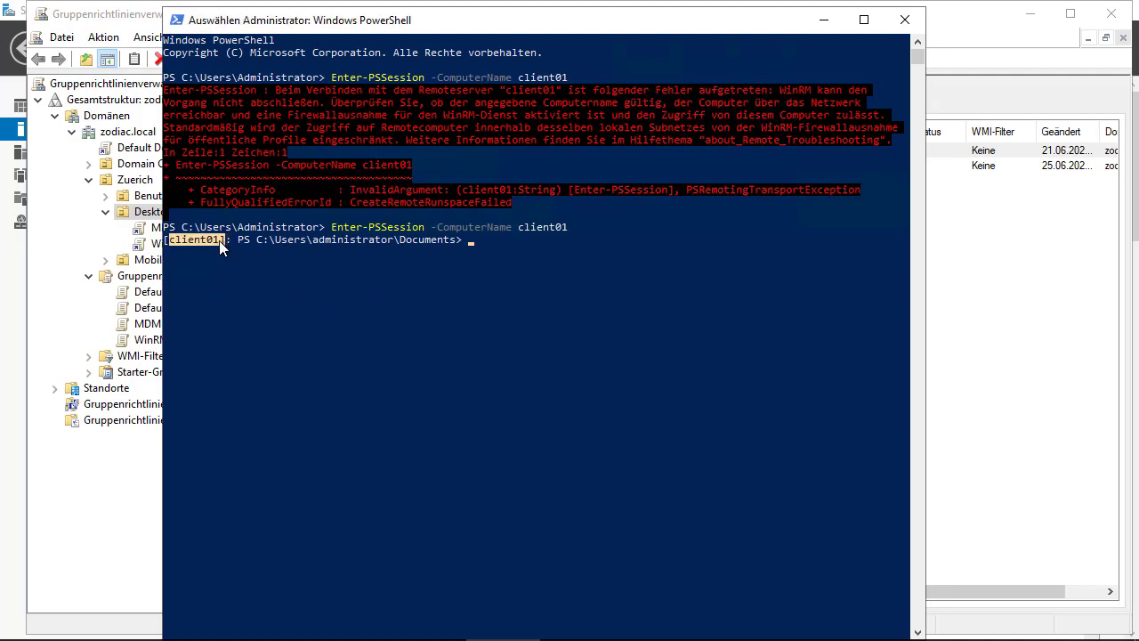